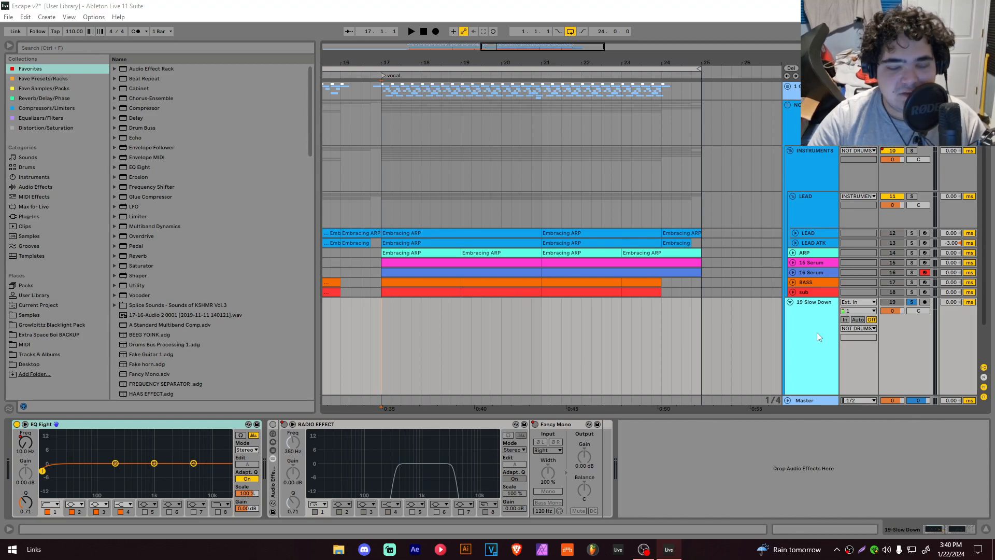
Step: Collapse the INSTRUMENTS group, set the insert marker at bar 17, and save the project
left_click(790, 302, "alt")
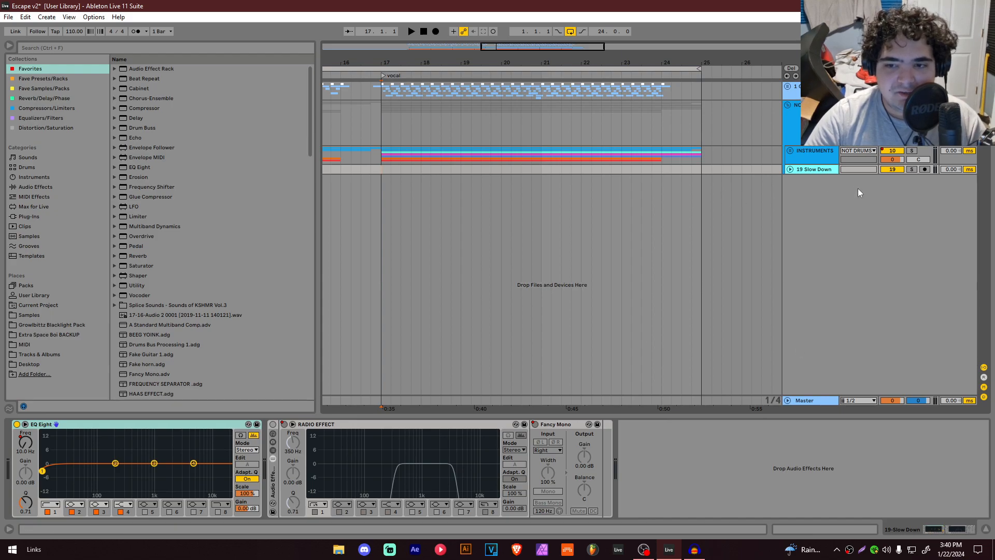
left_click(392, 158)
key("ctrl+s")
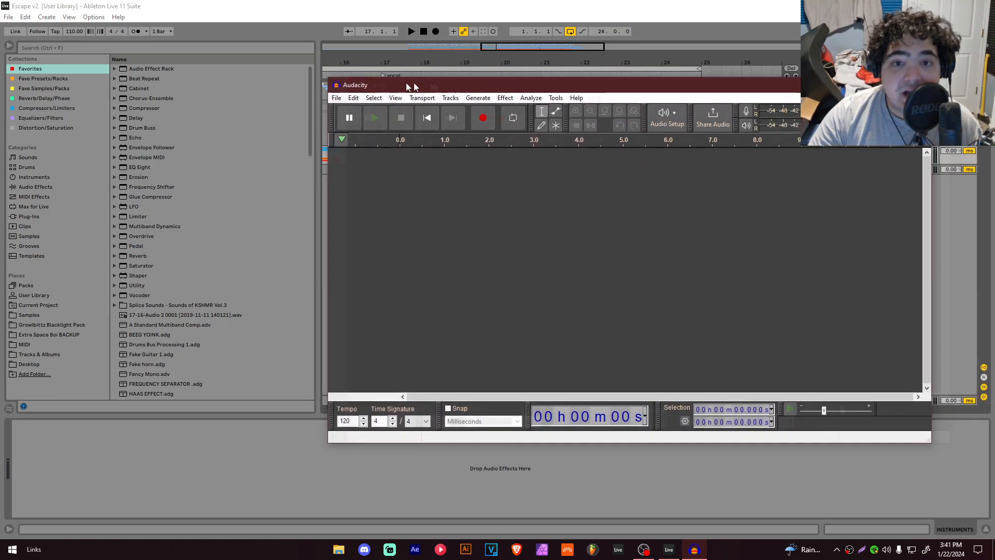
Step: Bring up the Audacity window and maximize it
left_click_drag(414, 82, 338, 80)
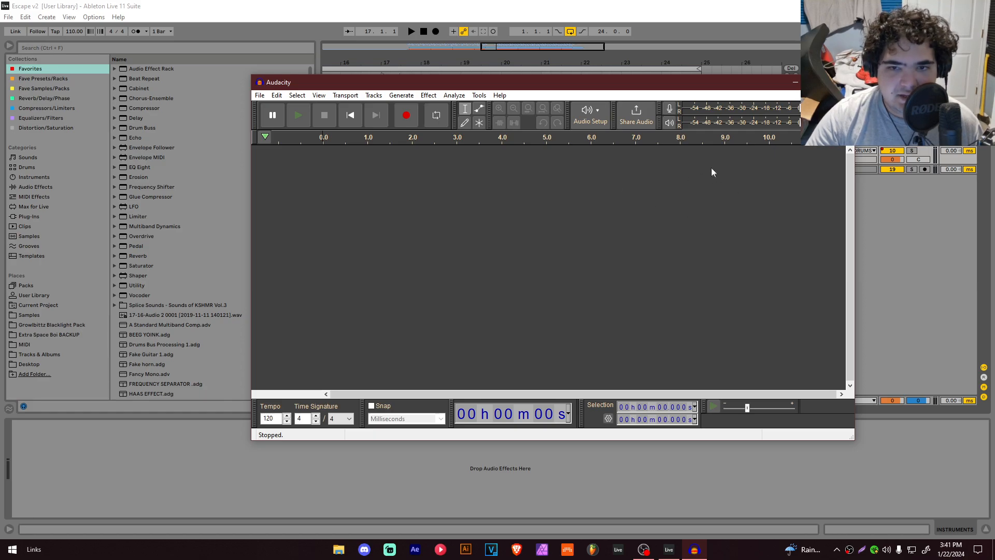
left_click(819, 82)
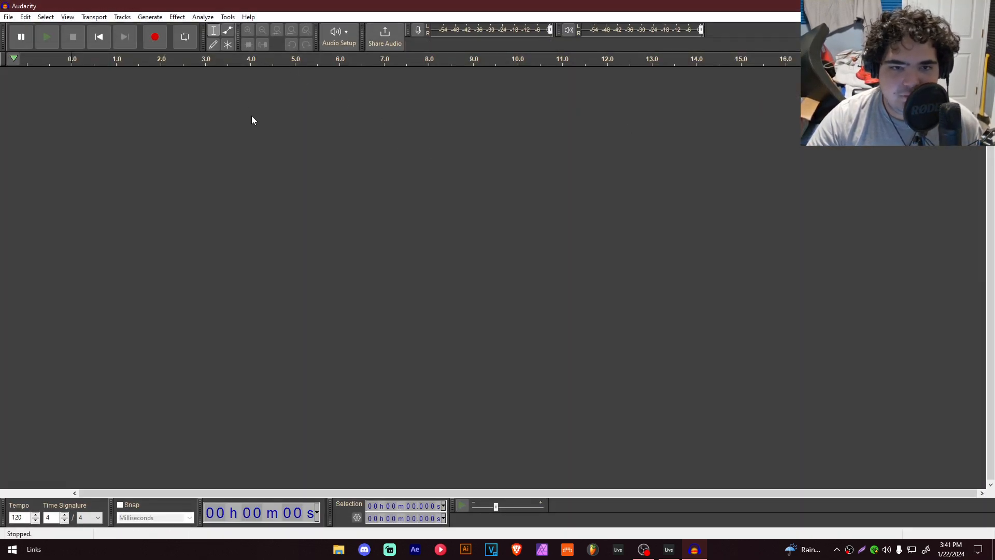
Step: Set Audacity's recording device to Speakers (Focusrite Usb Audio) (loopback)
left_click(340, 36)
mouse_move(378, 72)
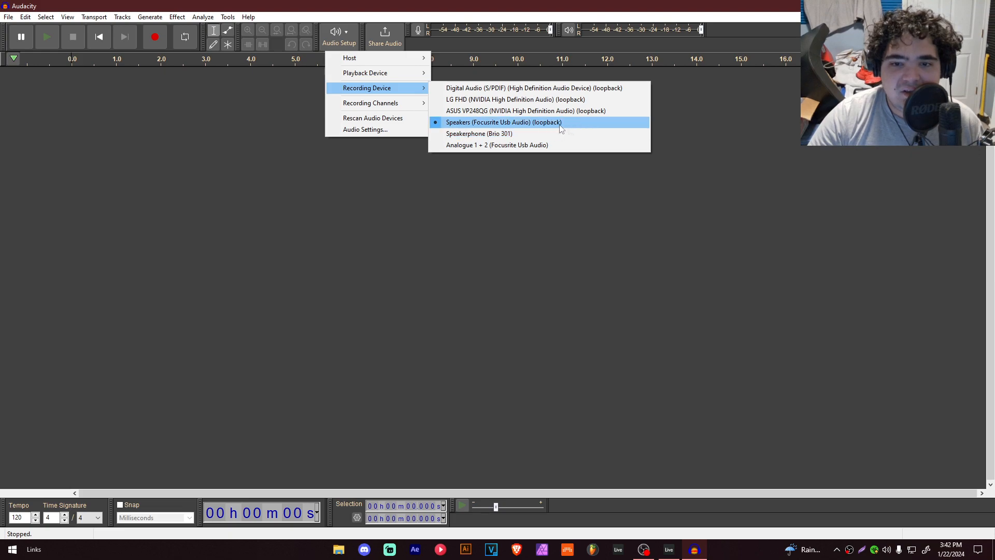
left_click(503, 122)
left_click(155, 36)
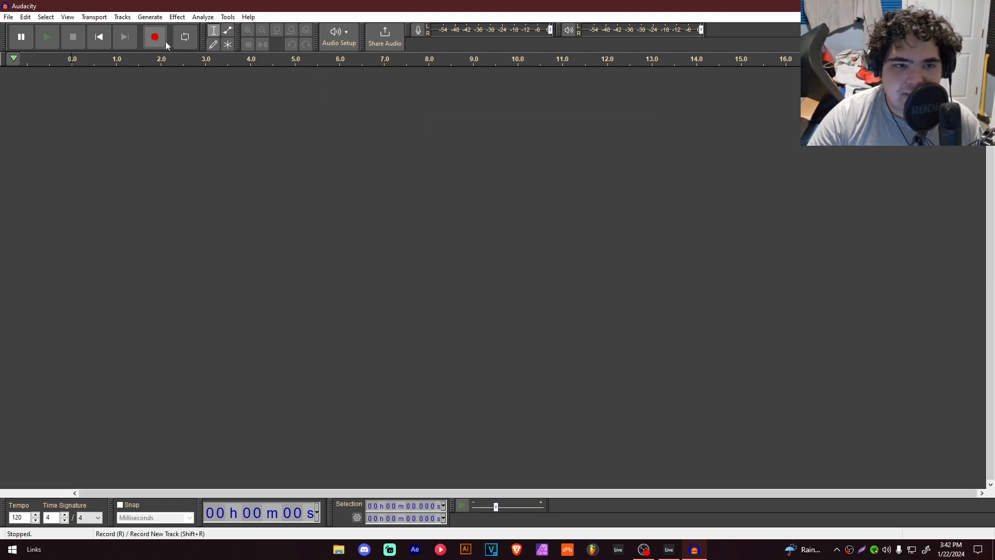
Step: Switch to Ableton and open the Audio preferences to review the Driver Type and Audio Device options
left_click(668, 549)
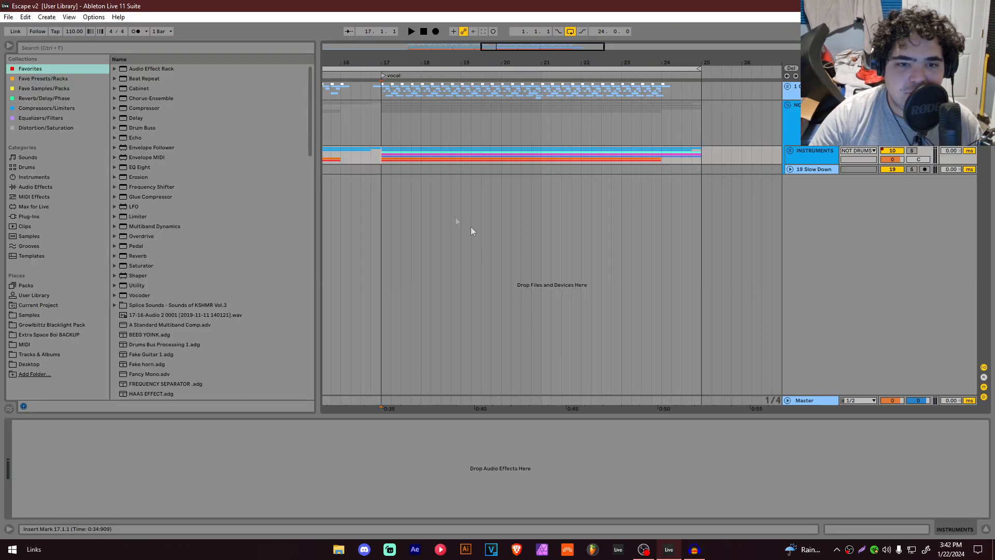
key("ctrl+comma")
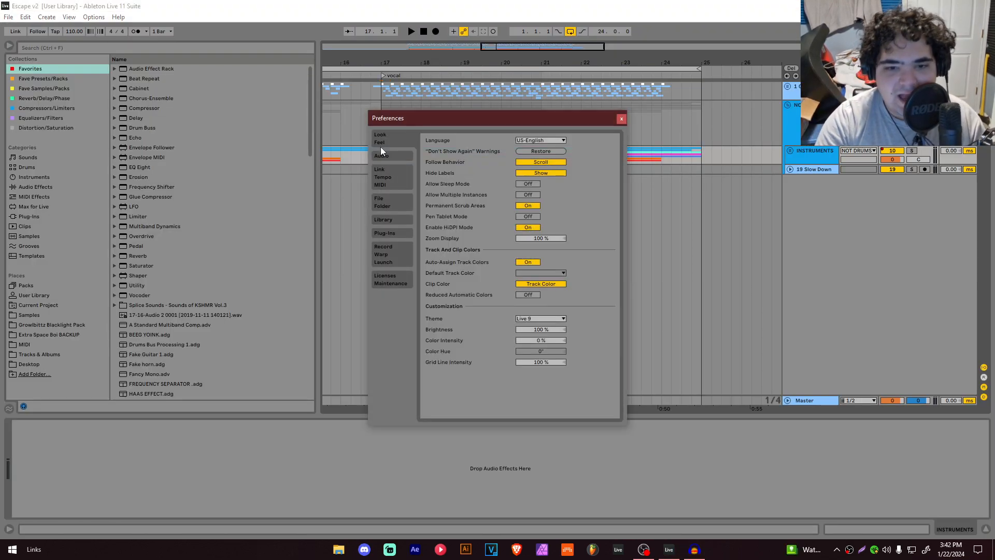
left_click(400, 159)
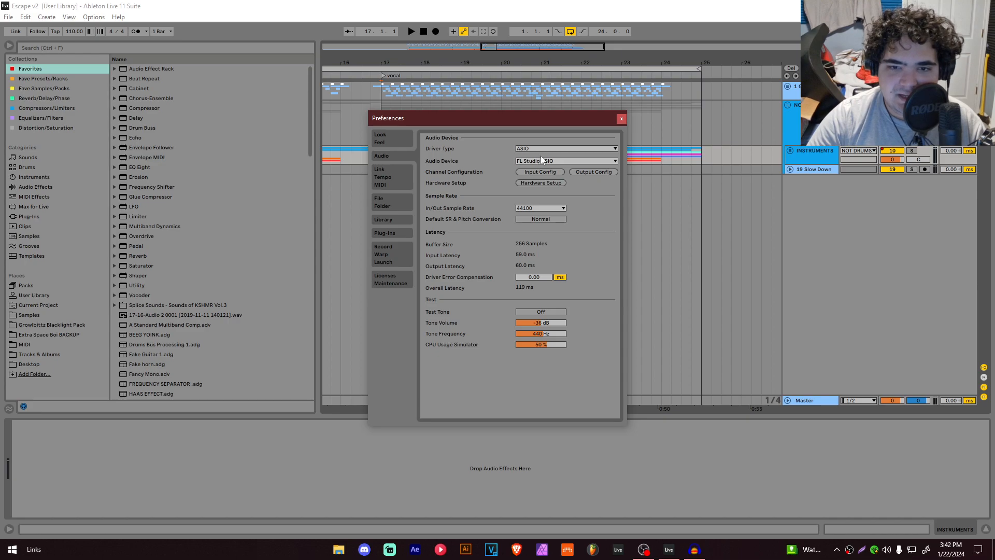
left_click(540, 160)
left_click(476, 151)
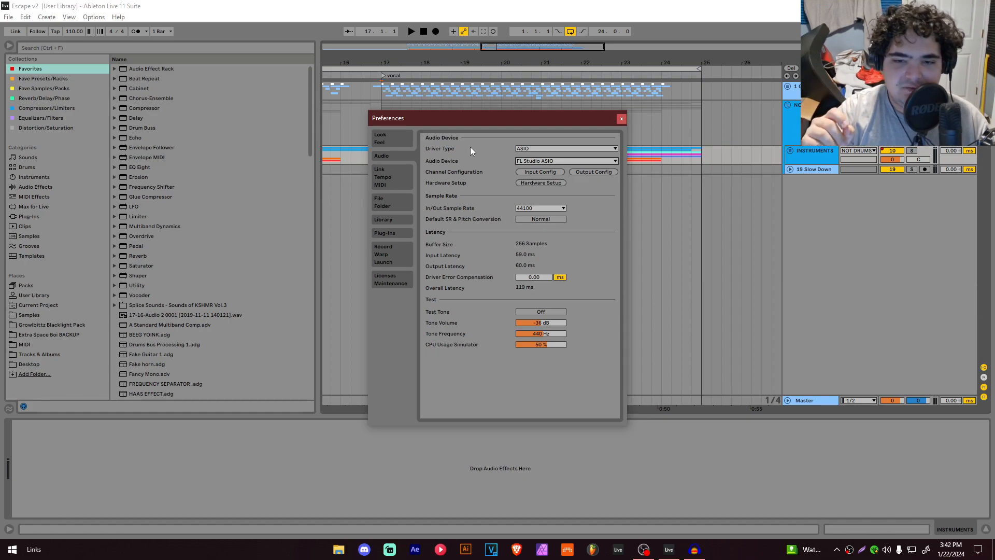
left_click(560, 162)
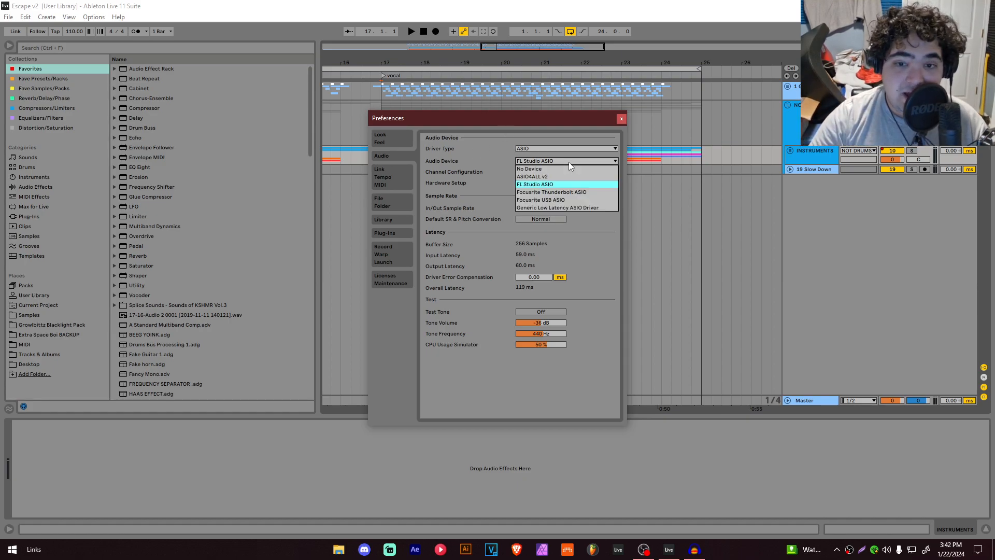
left_click(477, 150)
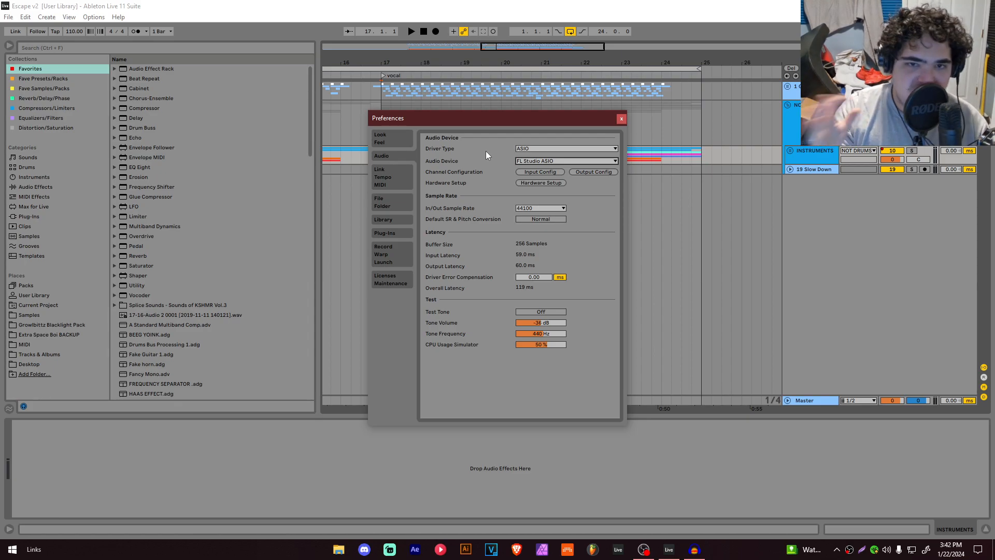
left_click(539, 161)
Step: Open the FL Studio ASIO hardware setup, review its output device list, and close the preferences
left_click(559, 183)
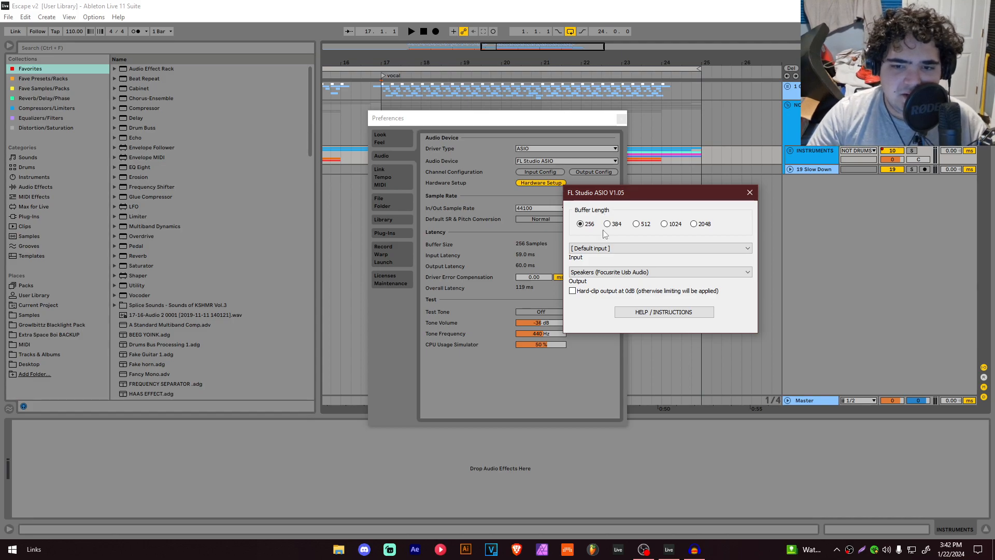
left_click_drag(572, 190, 408, 120)
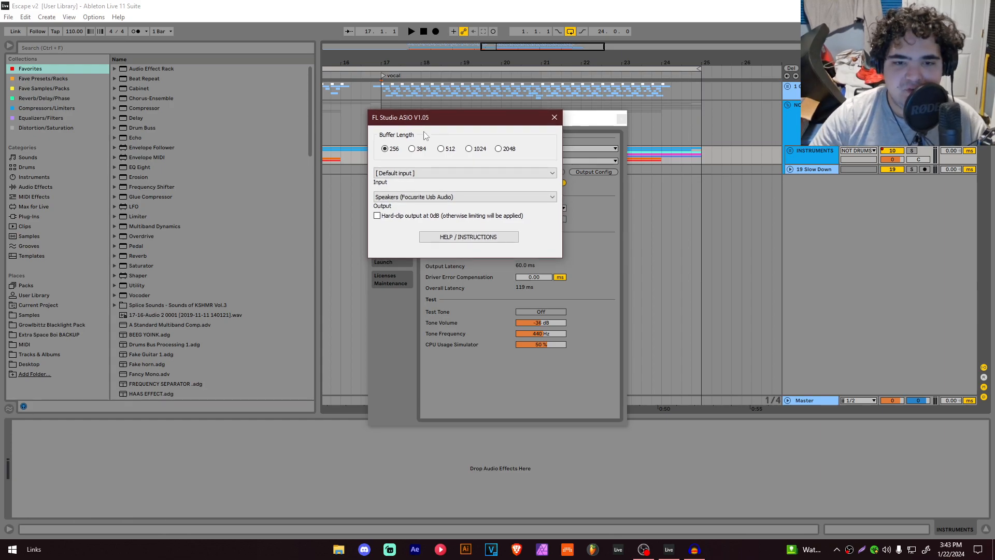
left_click(430, 197)
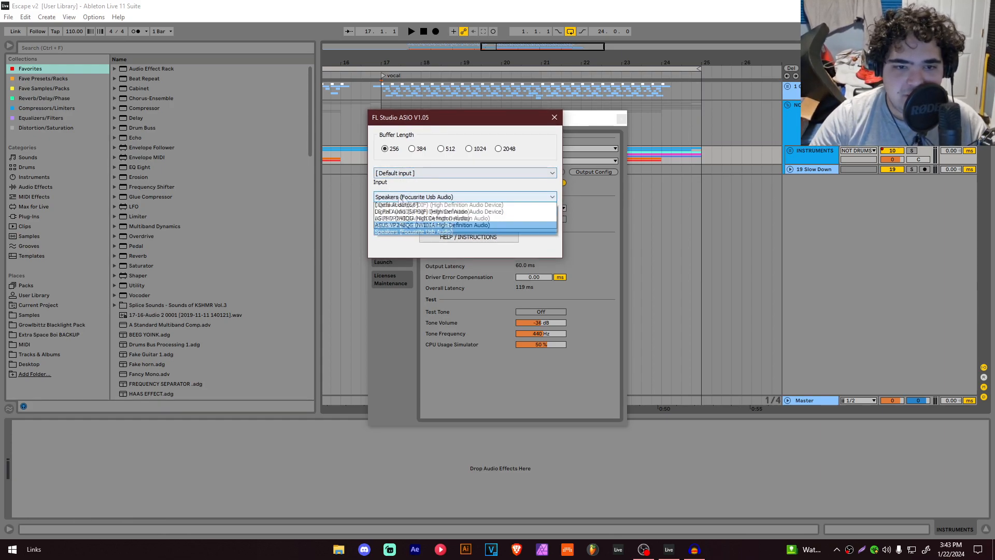
left_click(554, 152)
left_click(554, 117)
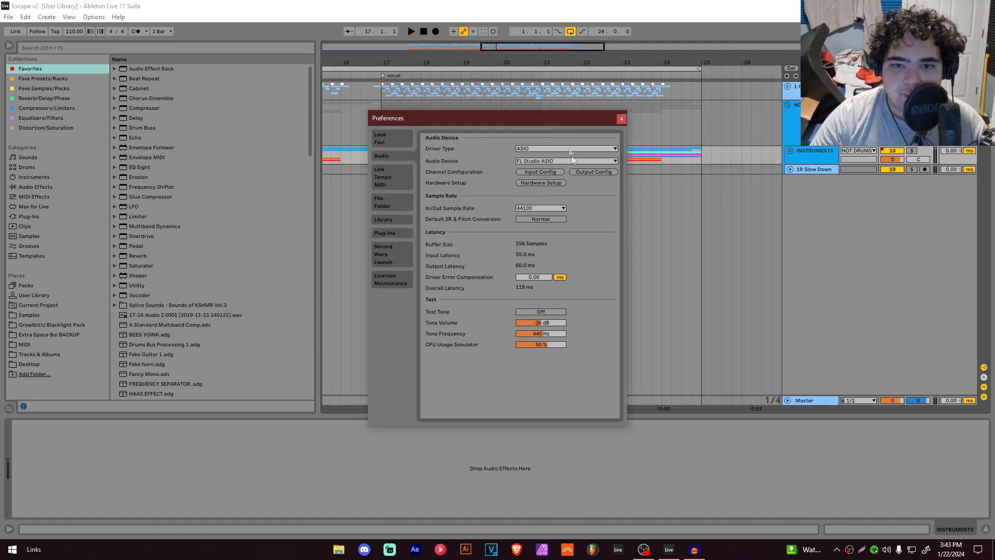
left_click(621, 119)
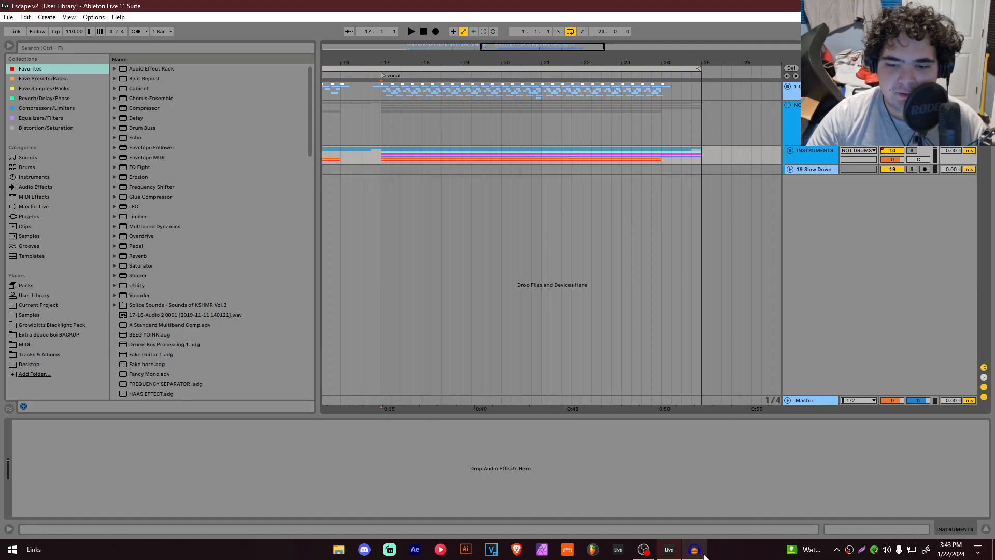
left_click(695, 550)
left_click(934, 6)
left_click(814, 124)
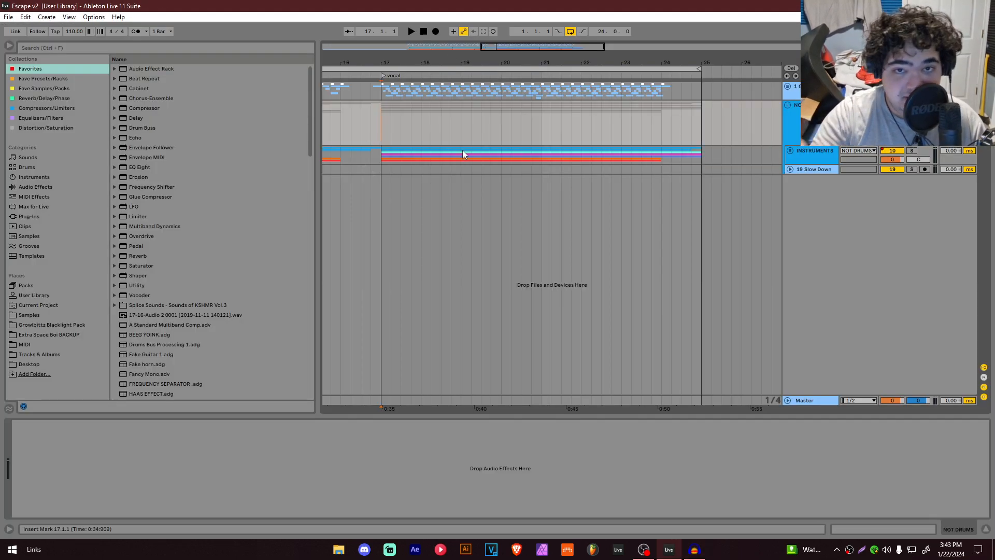
left_click(694, 549)
left_click(934, 5)
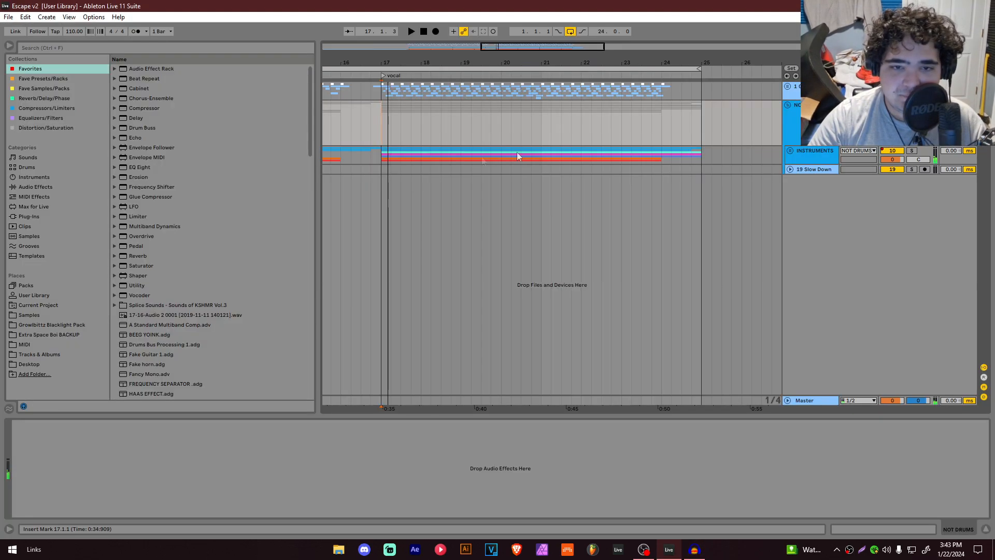
Step: Expand the INSTRUMENTS group and open the LEAD track's Spectral Time device
left_click_drag(378, 111, 452, 121)
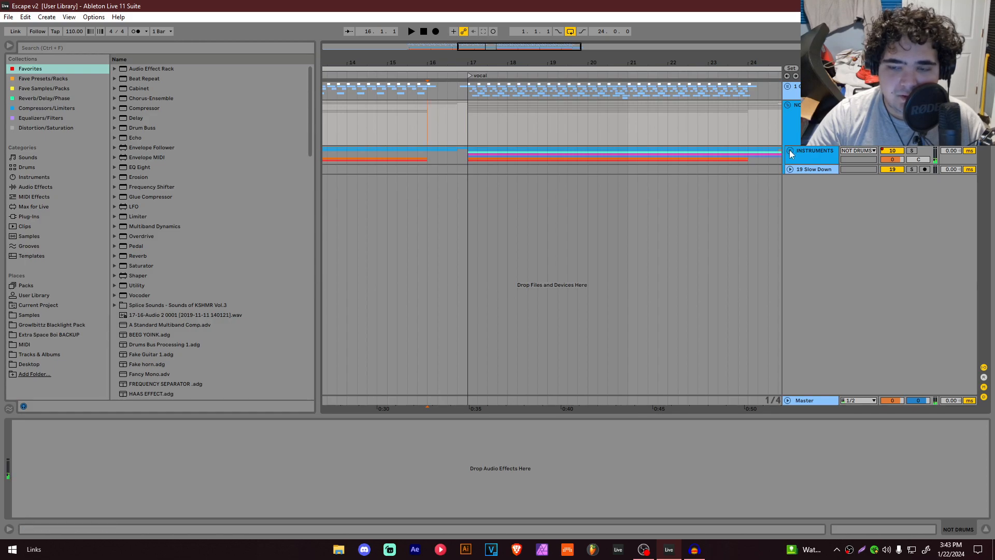
left_click(788, 150)
left_click(435, 215)
scroll(437, 218, "up", 2)
left_click(420, 216)
left_click(816, 235)
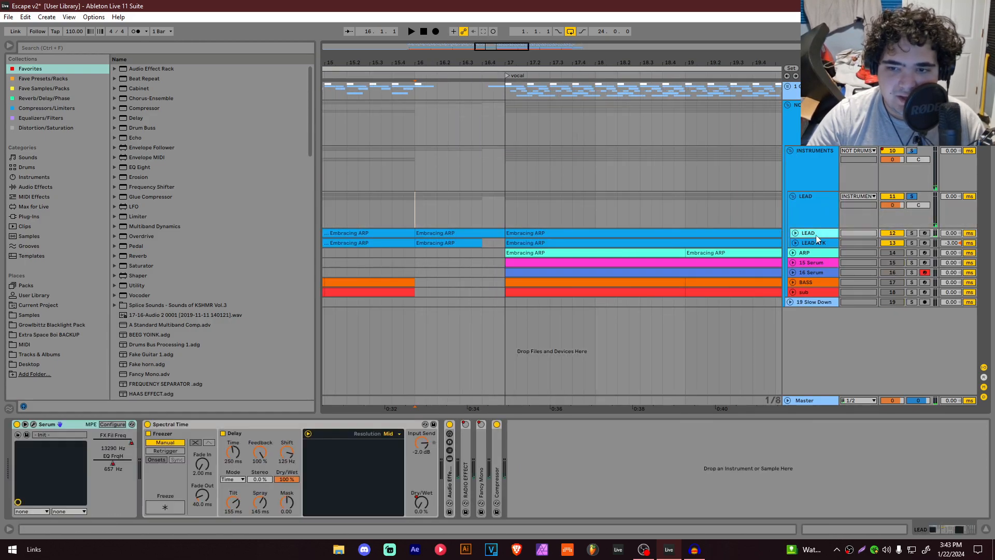
left_click(176, 429)
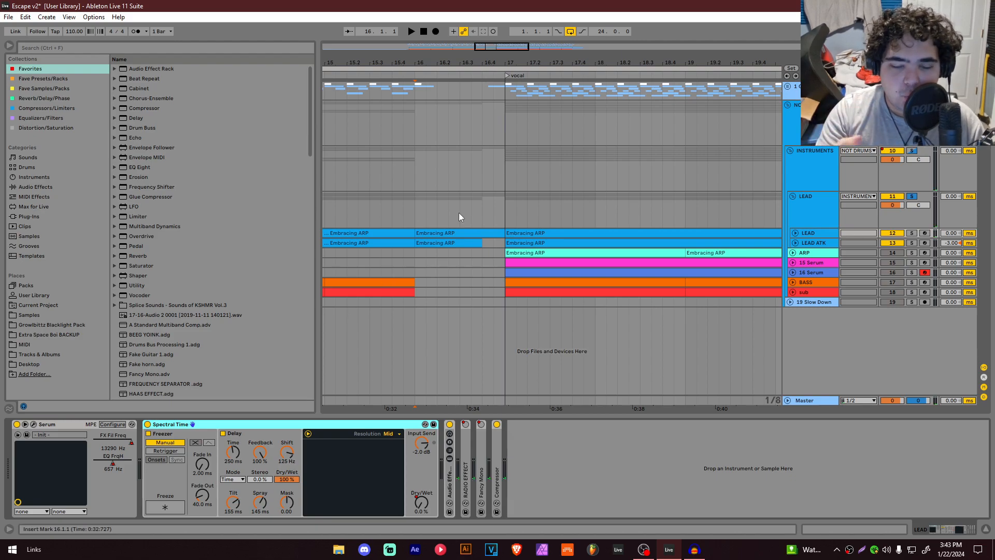
Step: Play the LEAD section from bar 16 and pull the Master volume down to -inf
left_click(416, 218)
key("space")
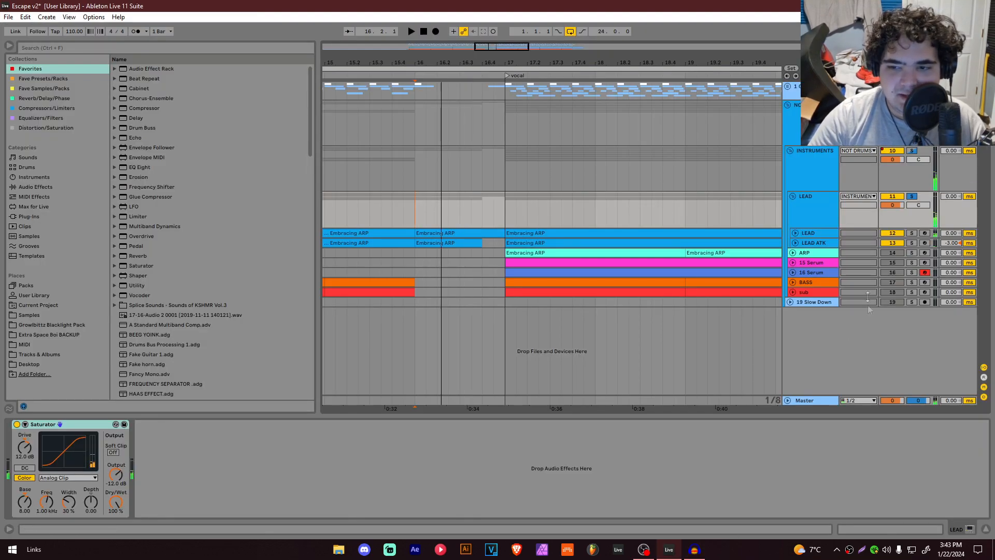
left_click_drag(887, 398, 855, 422)
Step: In Audacity, play back the recorded audio, delete a selected portion, and close the track
left_click(693, 553)
key("space")
left_click_drag(150, 118, 610, 119)
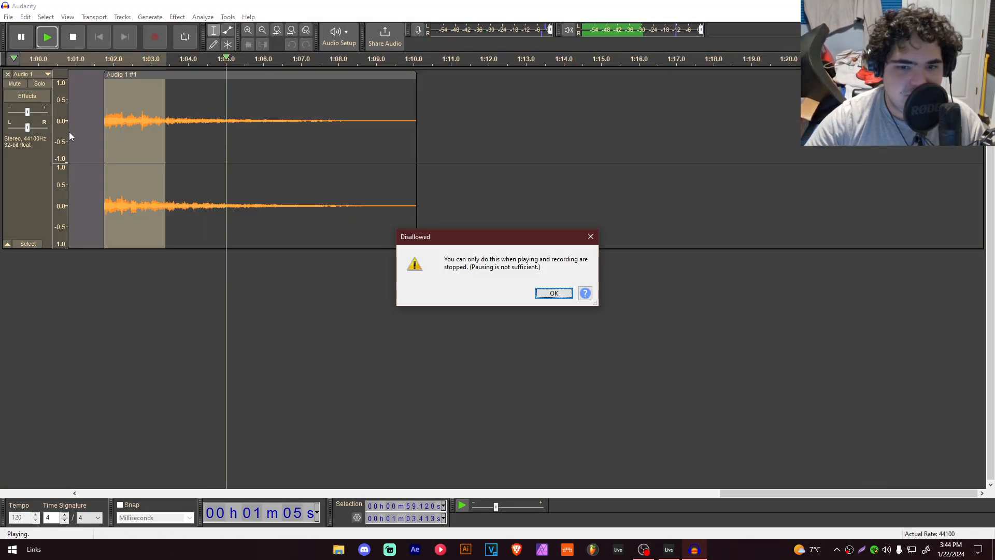
key("Return")
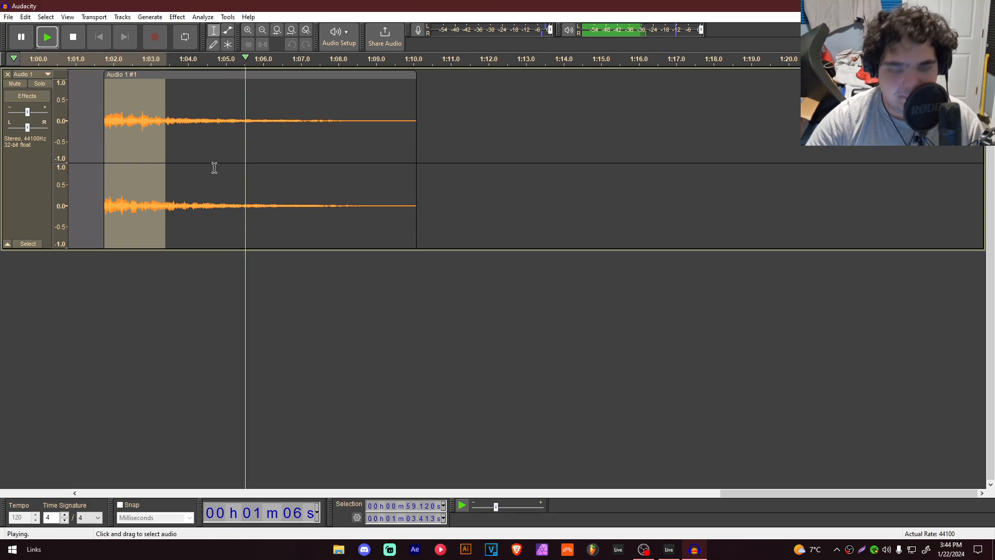
key("space")
key("Delete")
key("space")
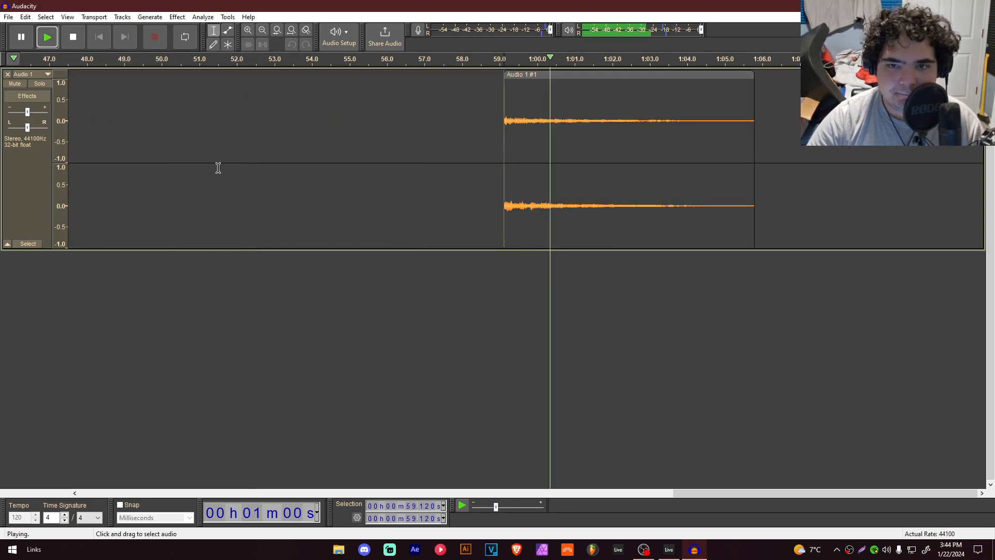
key("space")
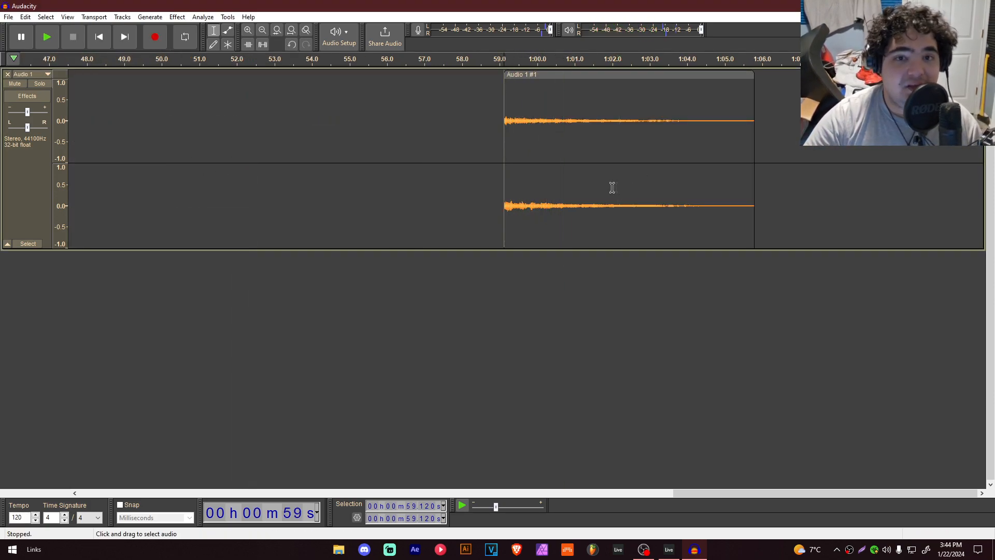
left_click(8, 74)
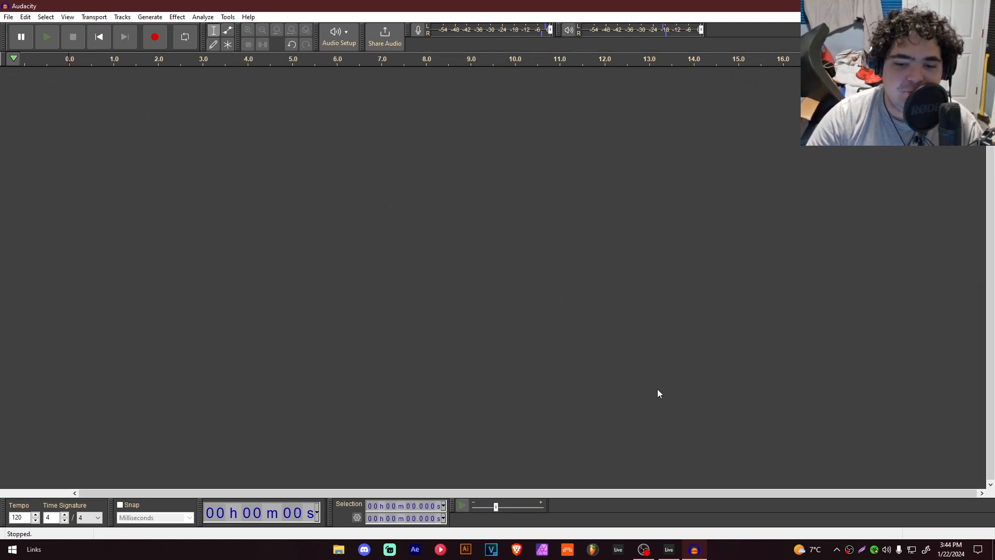
Step: Switch to Ableton, unfold the LEAD track, and audition the arp from bar 16
key("alt+Tab")
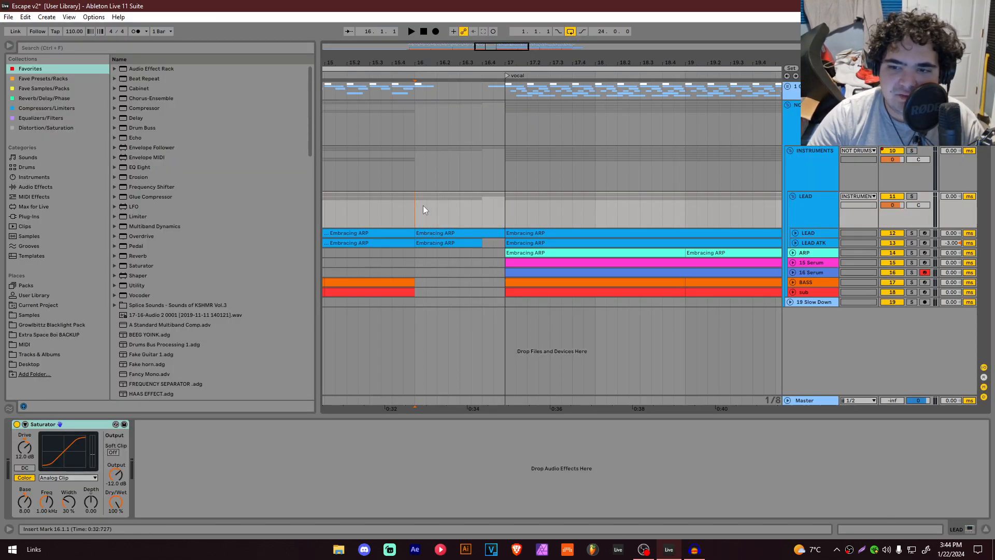
scroll(460, 259, "up", 2)
left_click(796, 232, "alt")
key("space")
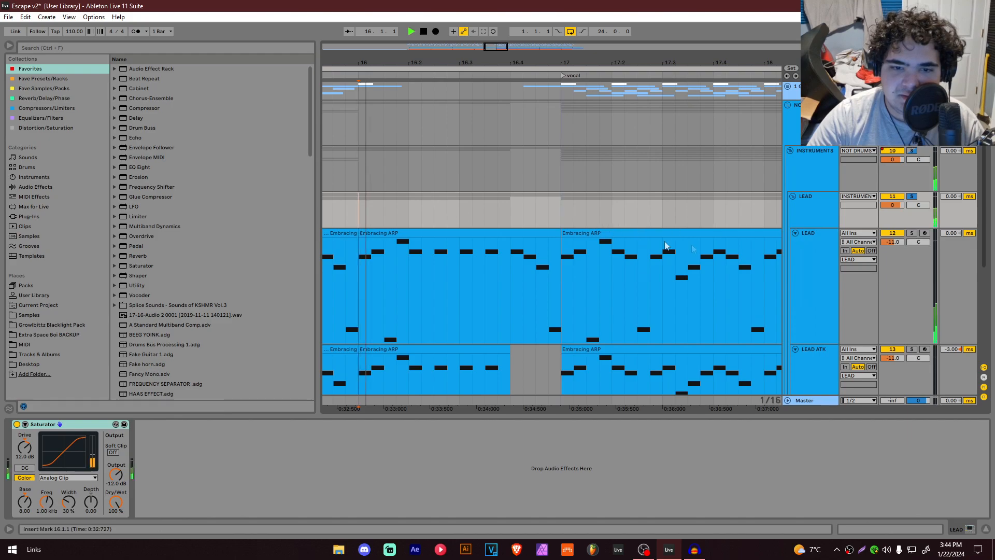
key("space")
left_click(376, 155)
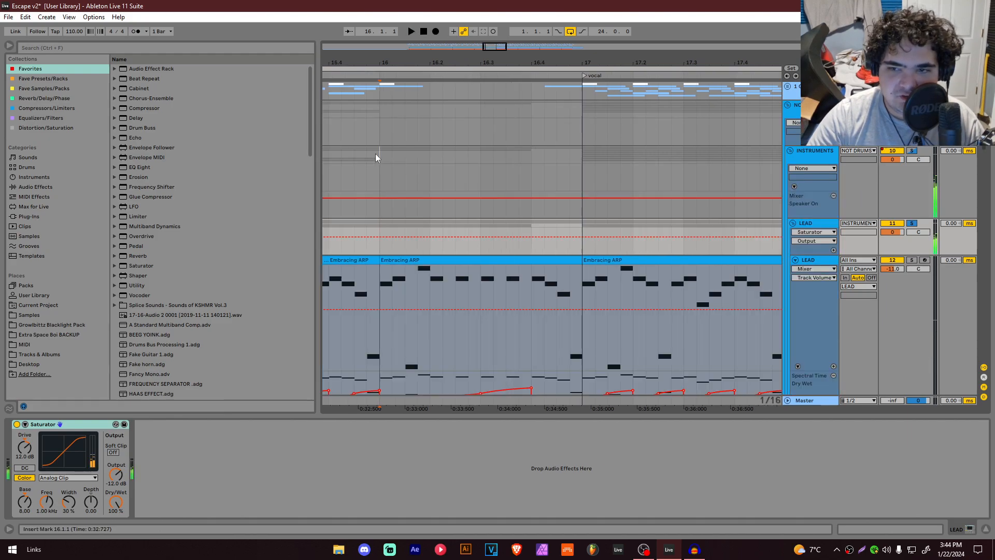
key("space")
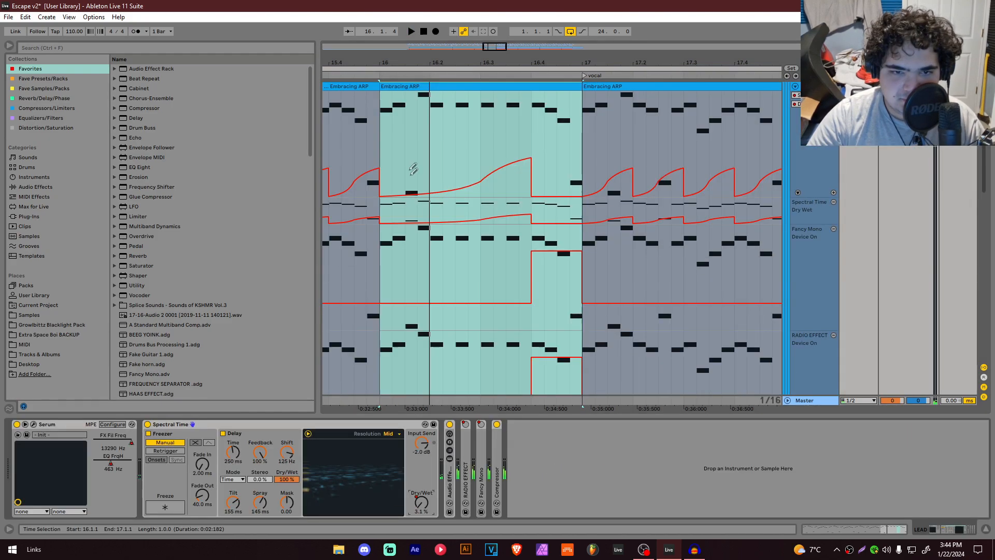
Step: Draw automation on the LEAD track raising Spectral Time Dry/Wet to 100% from bar 16 to bar 17
scroll(392, 141, "up", 2)
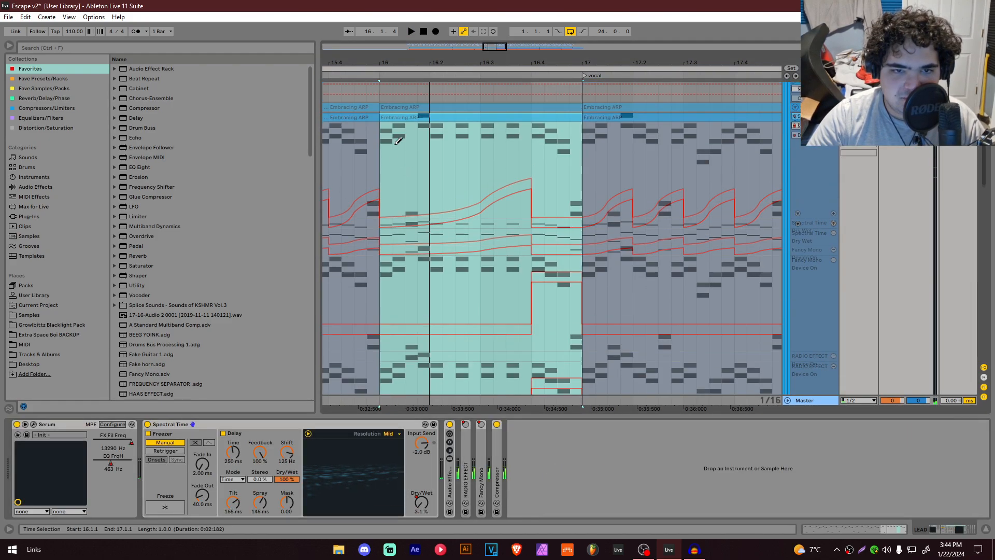
left_click_drag(385, 134, 586, 240)
key("b")
double_click(450, 473)
left_click(449, 460)
left_click(466, 449)
left_click(449, 425)
double_click(459, 424)
left_click(378, 181)
key("space")
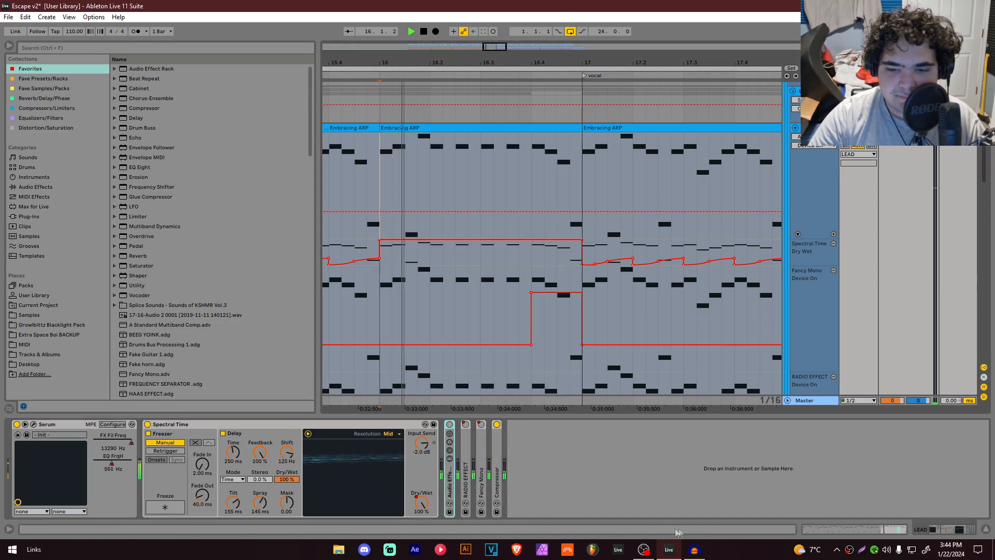
Step: Start recording in Audacity and play the project in Ableton
left_click(695, 549)
key("r")
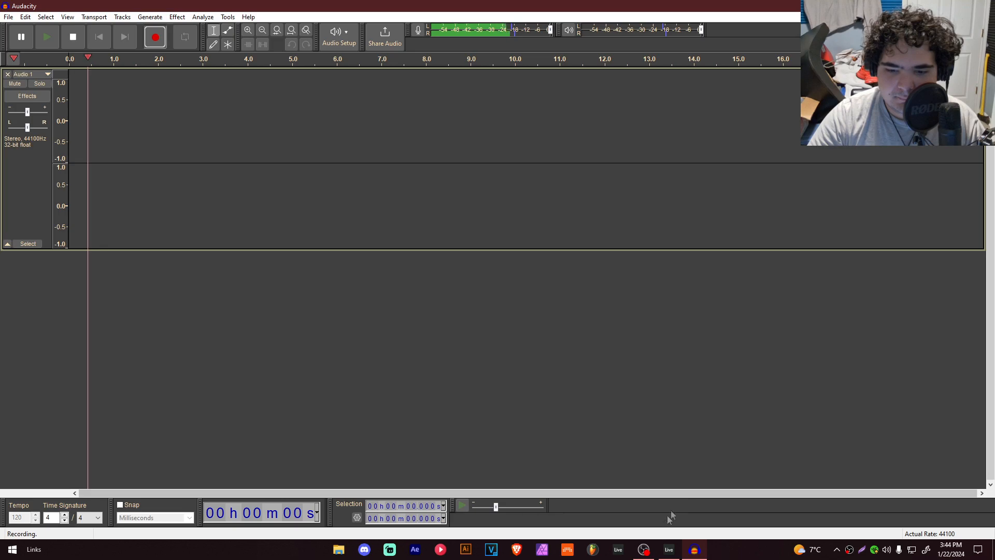
left_click(668, 549)
key("space")
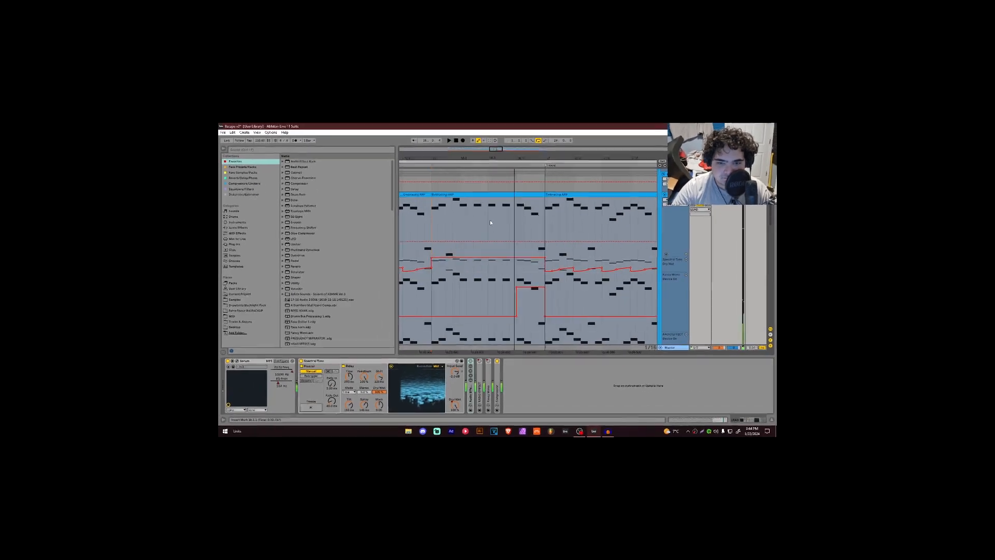
mouse_move(652, 491)
left_click(585, 398)
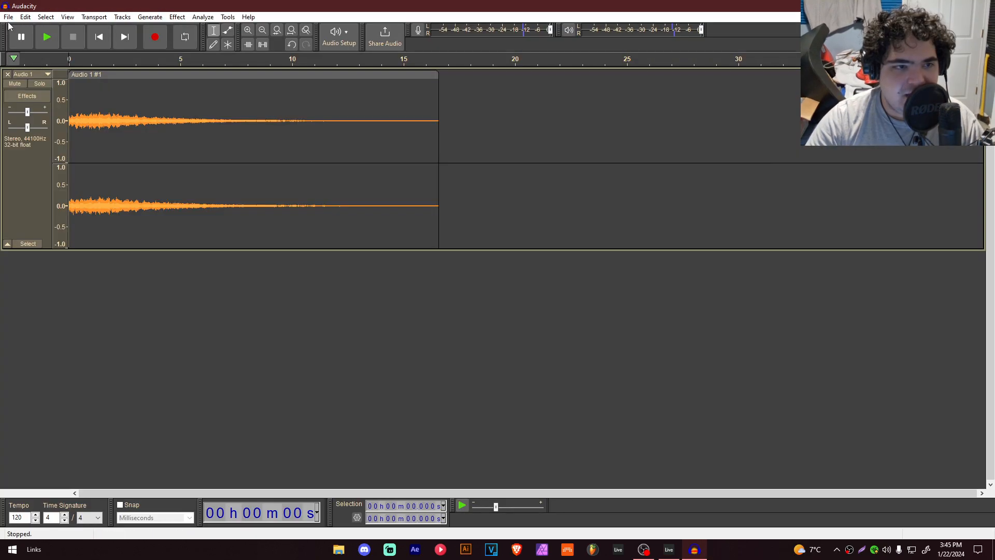
left_click(8, 17)
key("Escape")
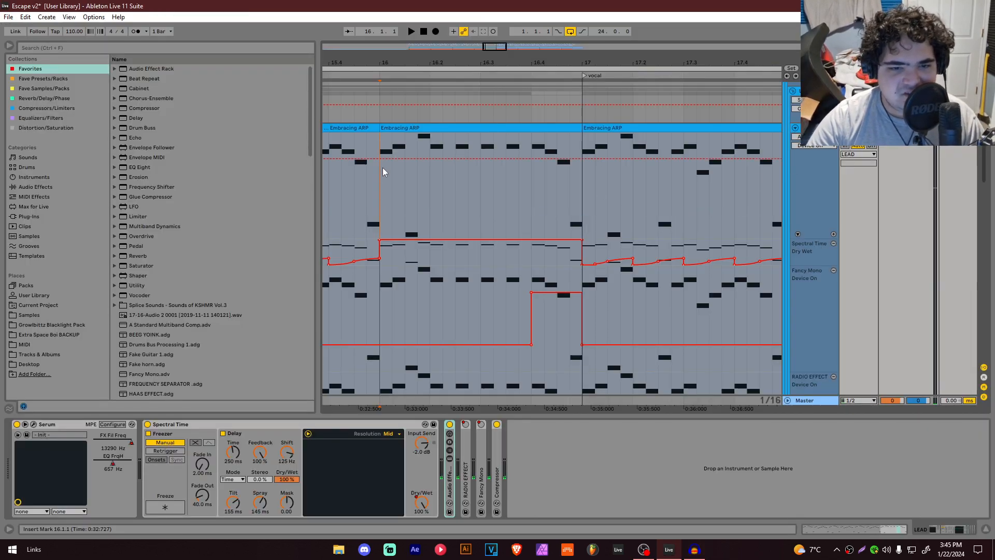
Step: Play the LEAD arp from bar 16 while lowering the Spectral Time Shift, then switch to Audacity
key("space")
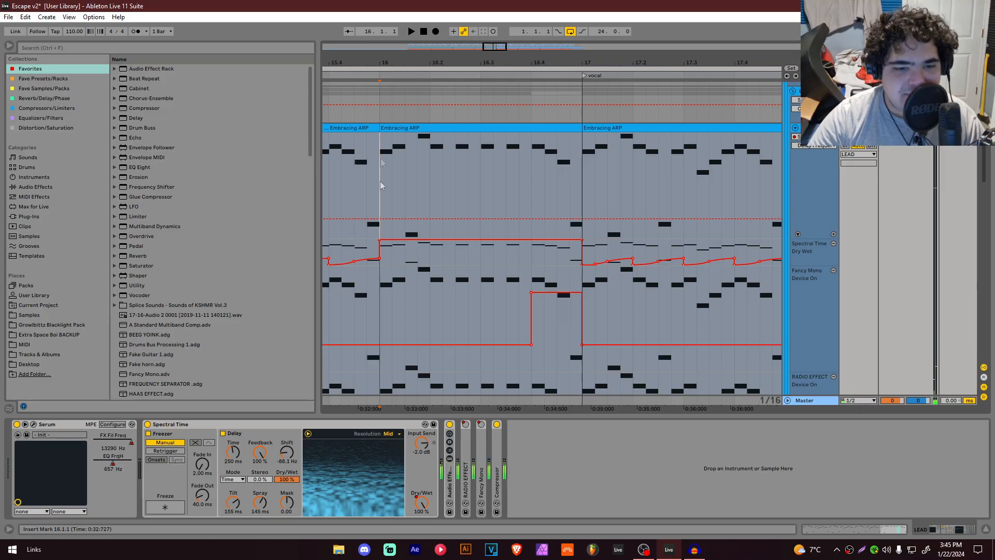
left_click_drag(287, 453, 287, 502)
left_click(694, 549)
left_click(7, 74)
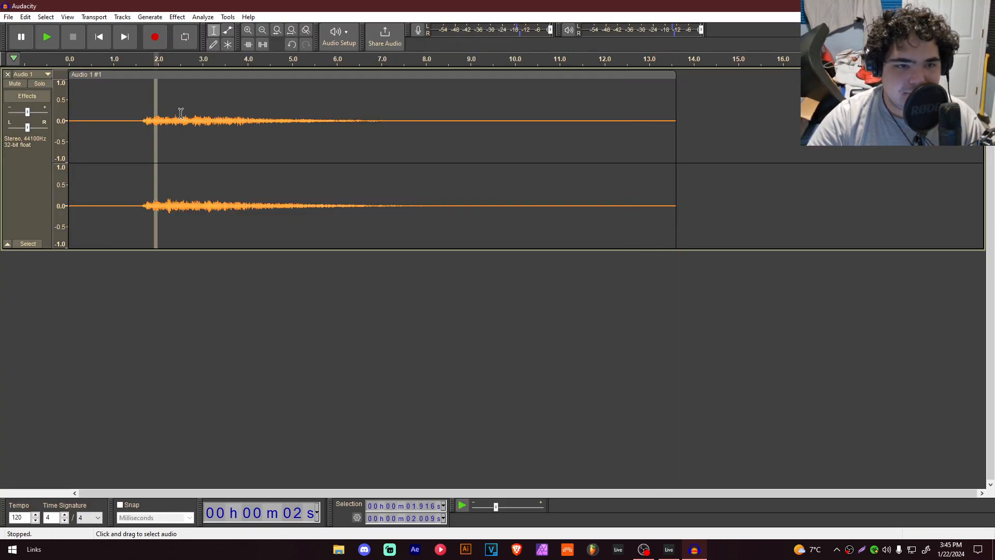
Step: Audition the recording in Audacity and delete the silent lead-in before the audio starts
left_click(181, 113)
key("space")
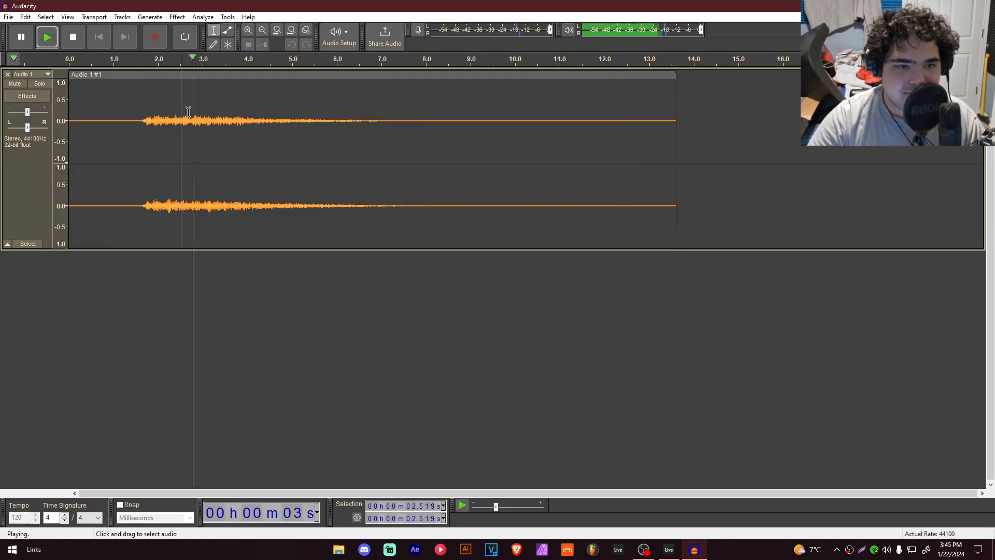
key("space")
left_click_drag(233, 109, 68, 102)
key("Delete")
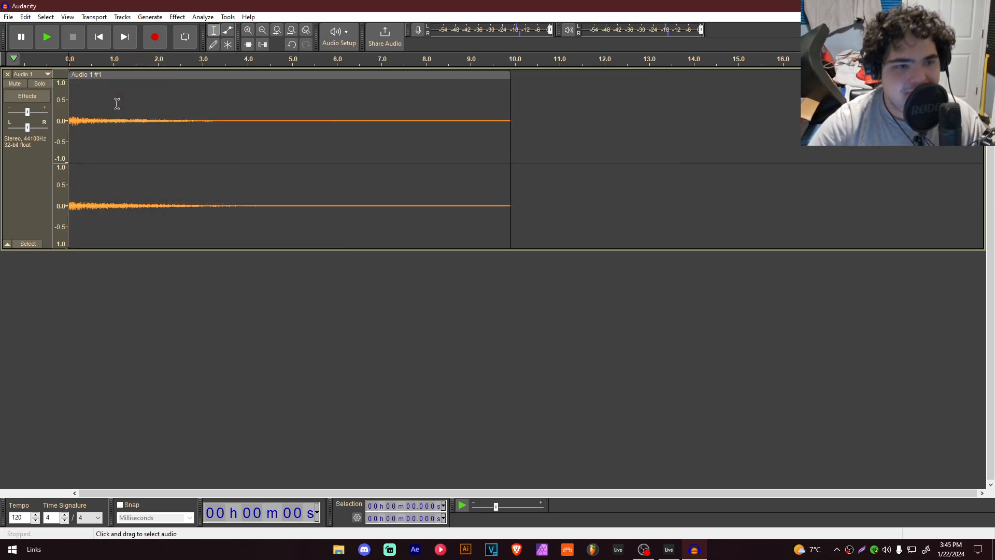
key("space")
Step: Open Export Audio and browse to the Growlbittz Blacklight Pack's Sound Design > FX folder
left_click(8, 17)
left_click(32, 93)
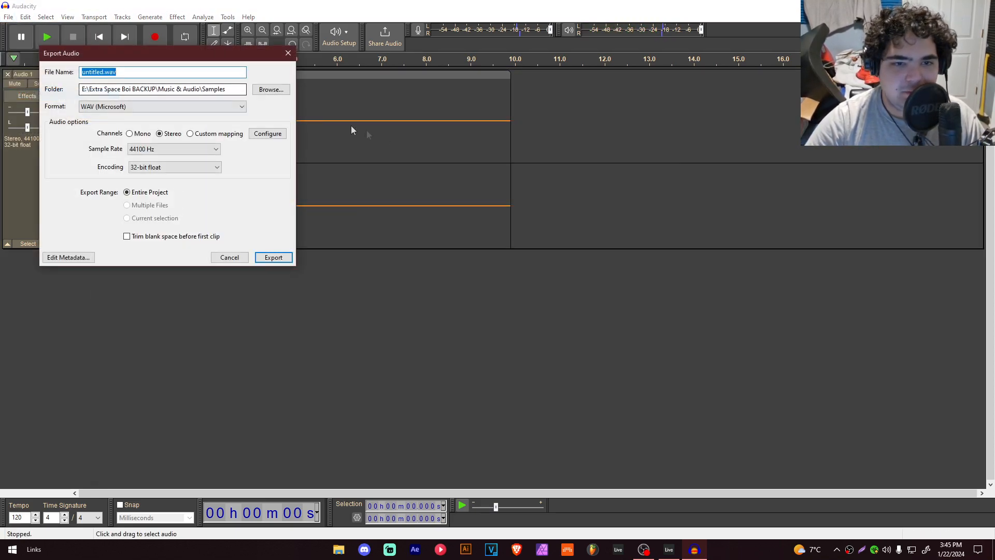
left_click(261, 92)
scroll(186, 259, "down", 8)
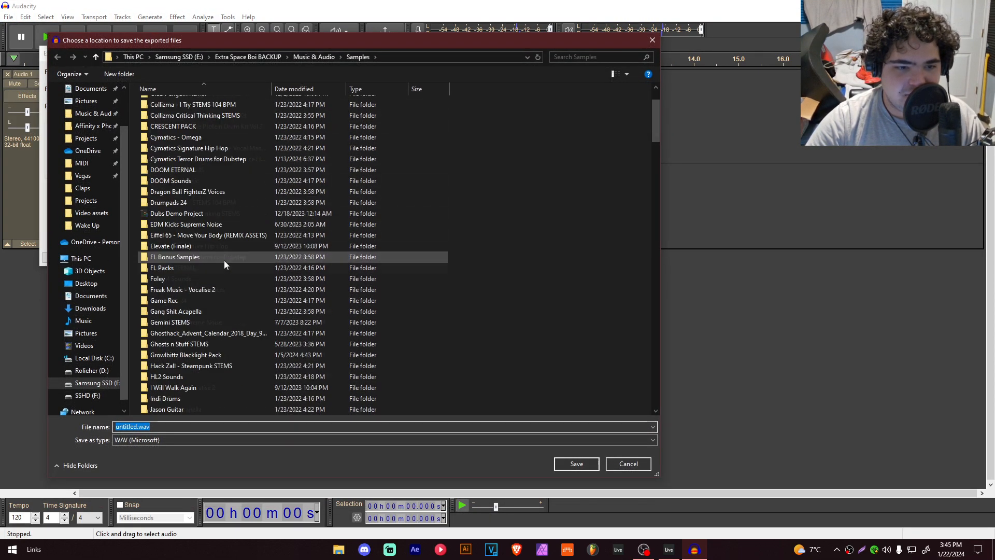
double_click(198, 258)
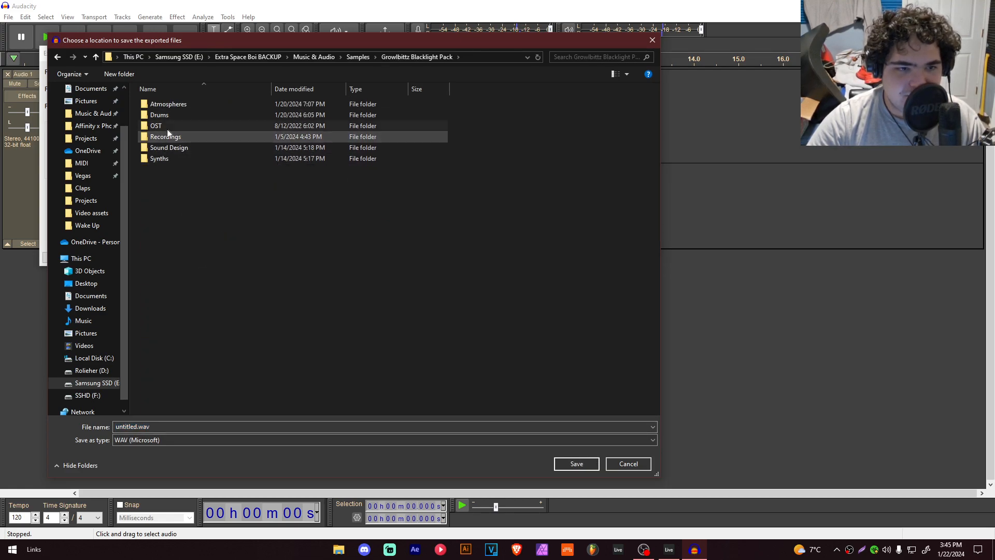
double_click(167, 147)
double_click(157, 106)
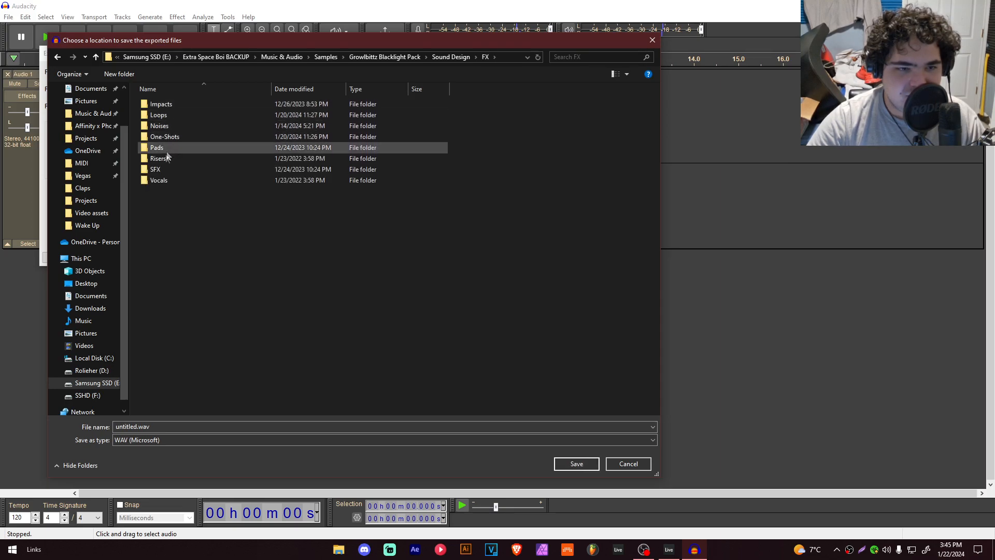
Step: Create a new folder named Fallers inside FX and open it
right_click(164, 215)
mouse_move(115, 357)
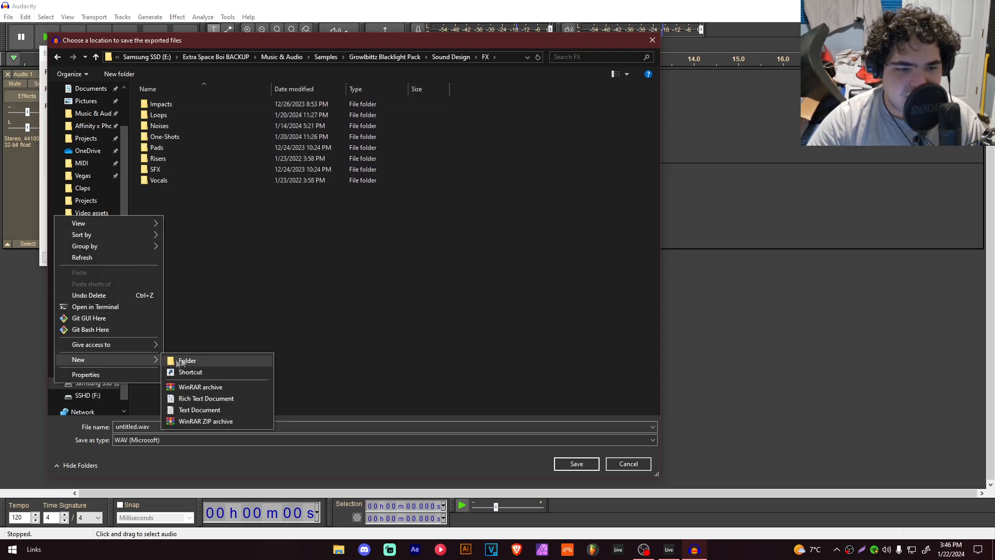
left_click(187, 361)
type("Fallers")
key("Return")
double_click(160, 105)
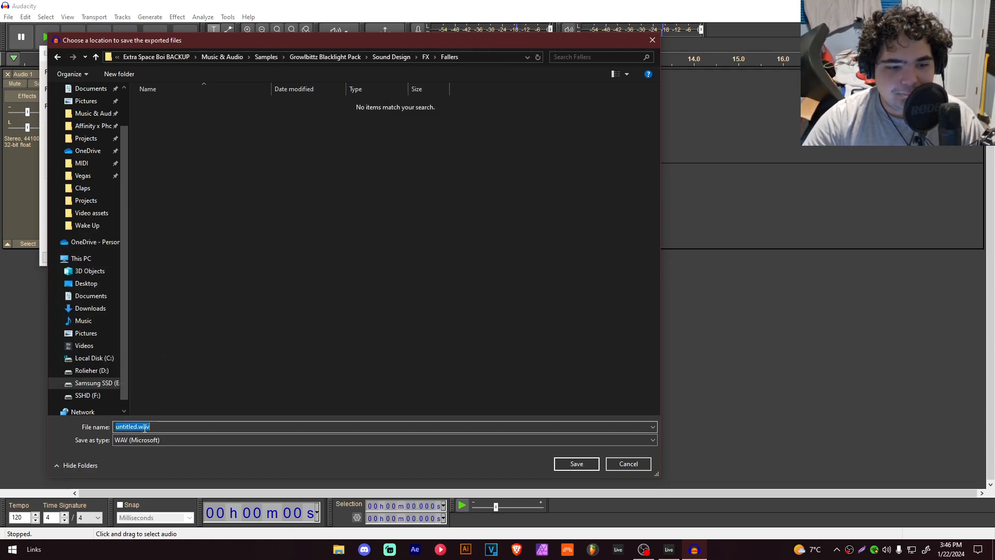
Step: Name the export file Blippy and return to the Export Audio dialog
type("Blippy")
key("Return")
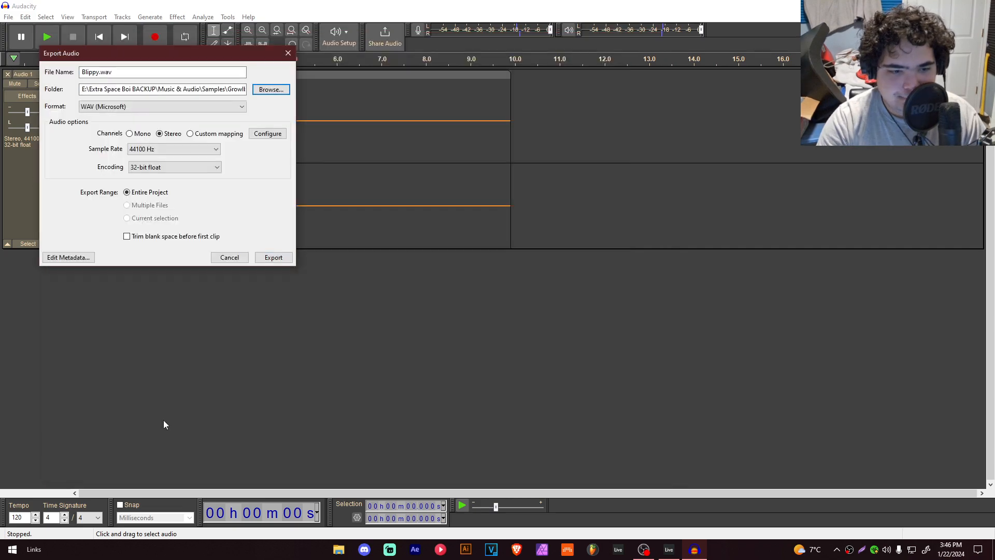
key("Return")
key("Return")
left_click_drag(184, 57, 452, 89)
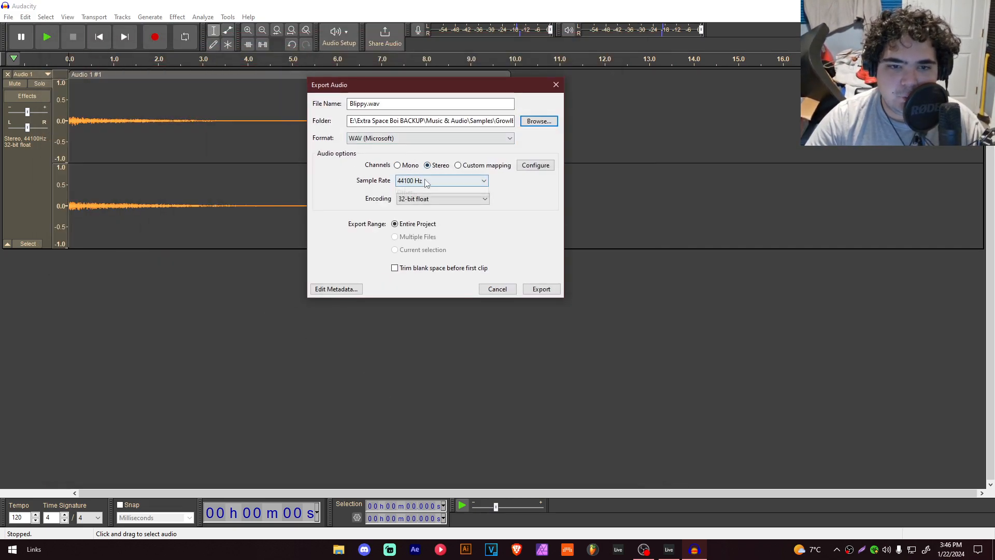
Step: Set the sample rate to 44100 Hz and encoding to 32-bit float, then export the file
left_click(407, 180)
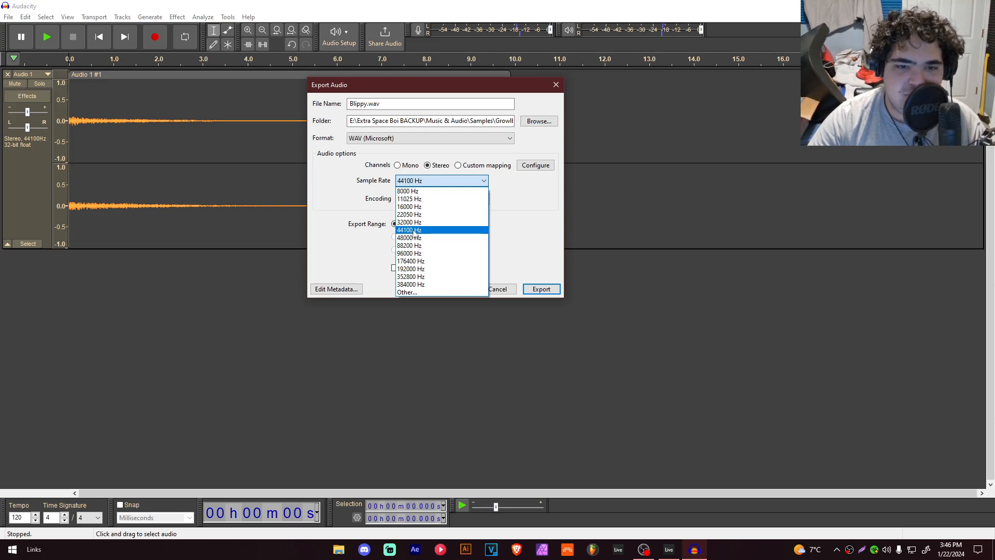
left_click(418, 230)
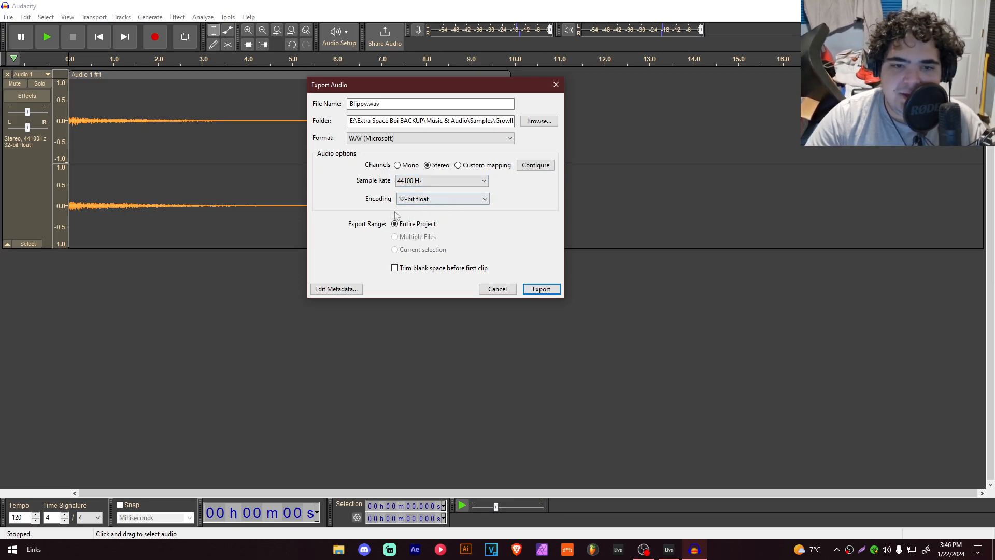
left_click(410, 200)
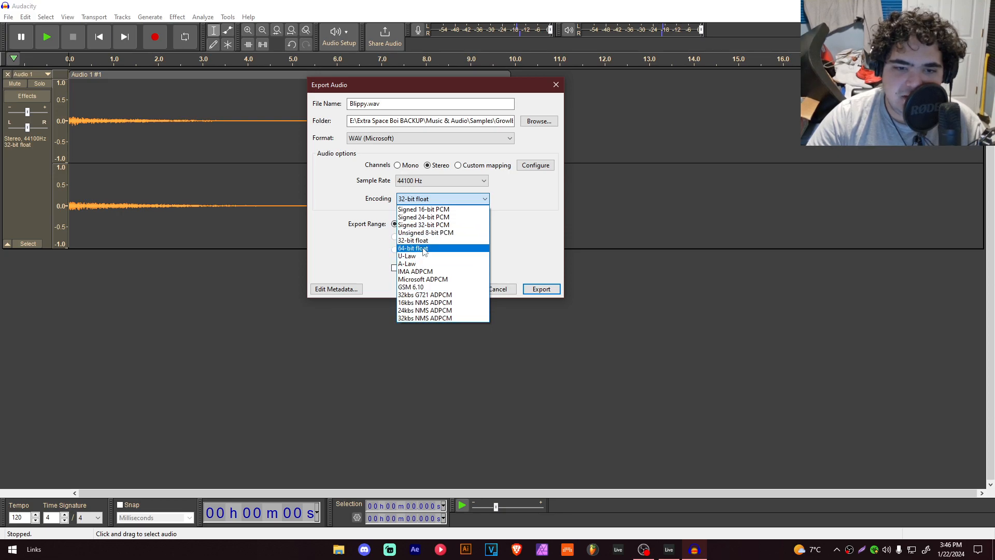
left_click(423, 240)
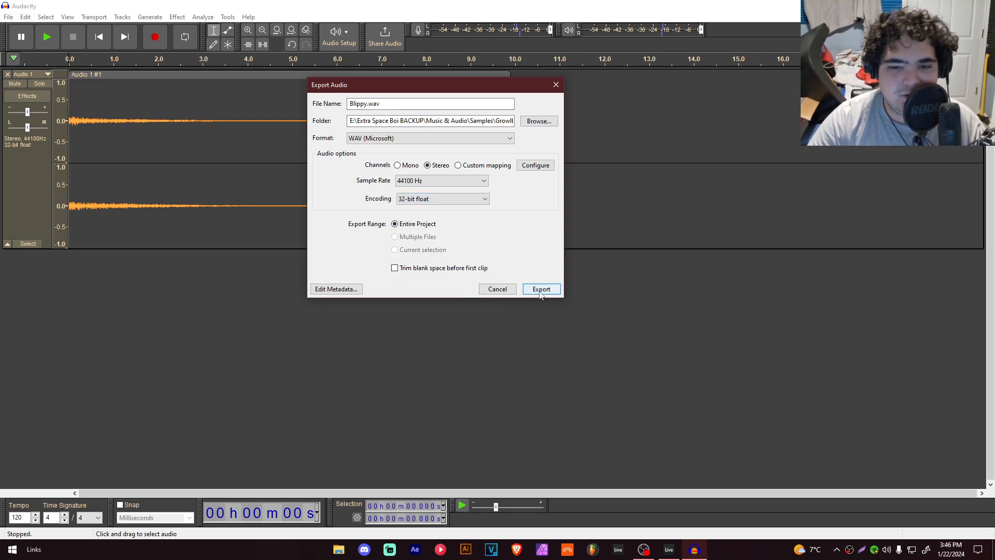
left_click(541, 289)
Step: Close the recorded track in Audacity and switch back to Ableton
left_click(8, 75)
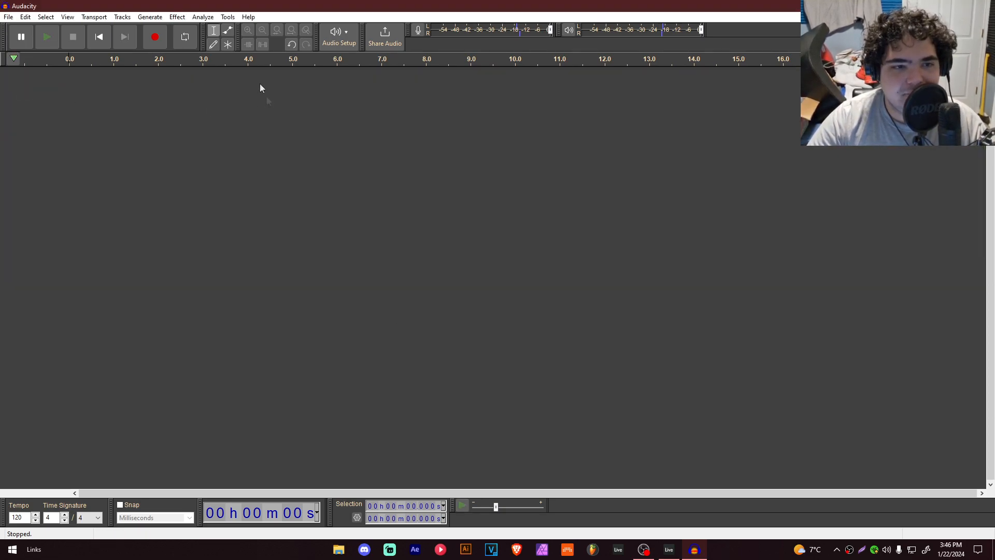
left_click(155, 37)
key("alt+Tab")
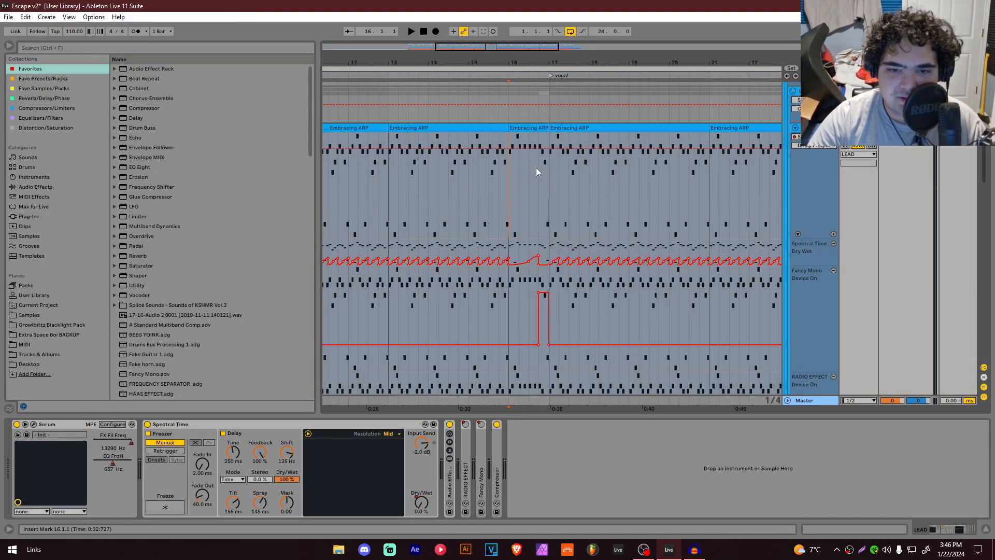
Step: Fold the LEAD track and browse the Growlbittz Blacklight Pack to Sound Design > FX > Fallers
scroll(535, 168, "up", 2, "ctrl")
left_click(795, 129)
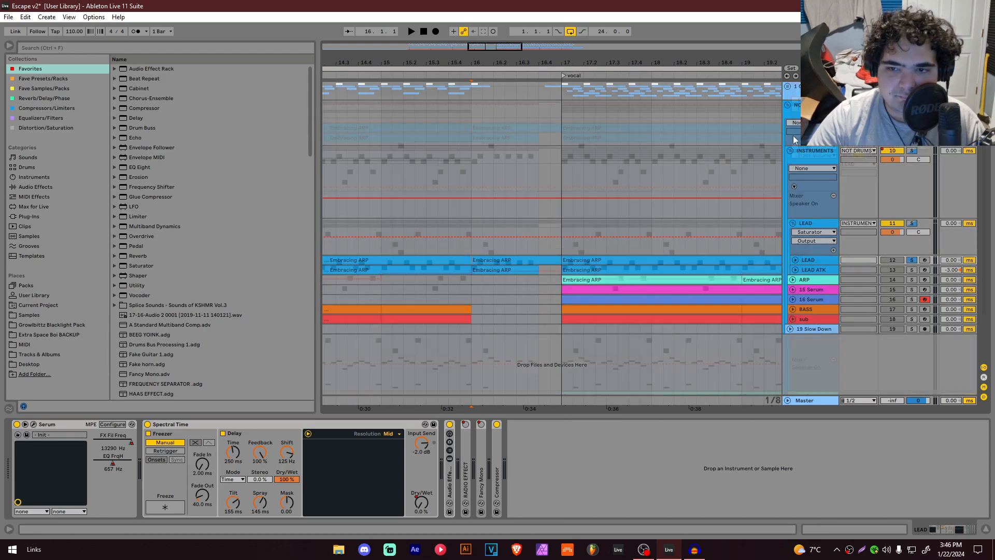
left_click(42, 325)
left_click(117, 90)
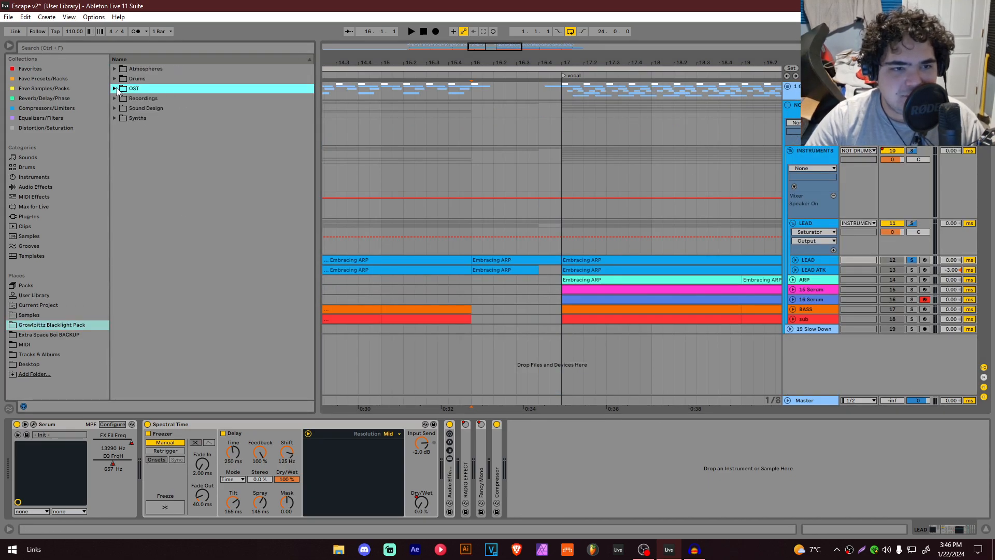
left_click(116, 118)
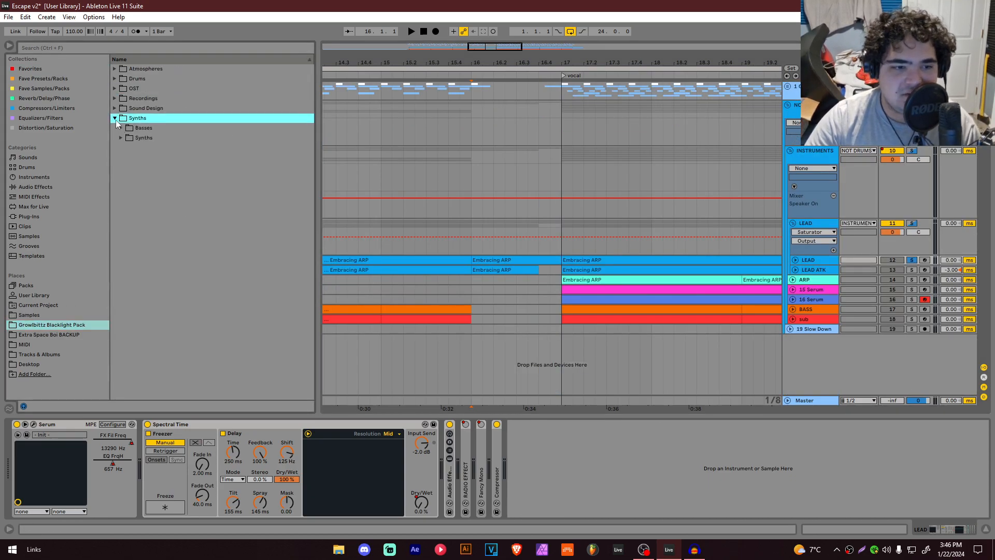
left_click(116, 90)
left_click(116, 90)
left_click(116, 109)
left_click(121, 119)
left_click(126, 129)
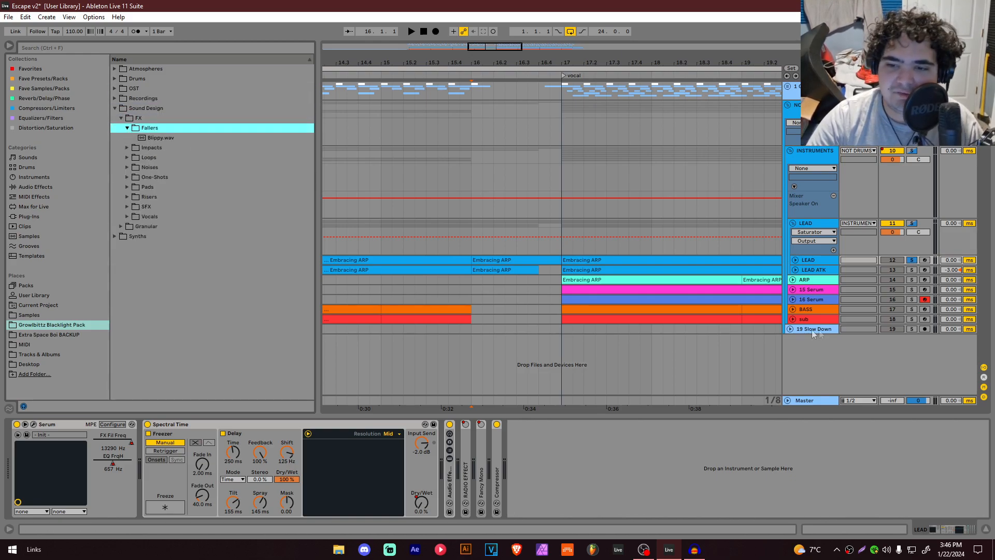
Step: Drag Blippy.wav into the arrangement as a new audio track starting at bar 13
key("minus")
key("minus")
left_click(801, 318)
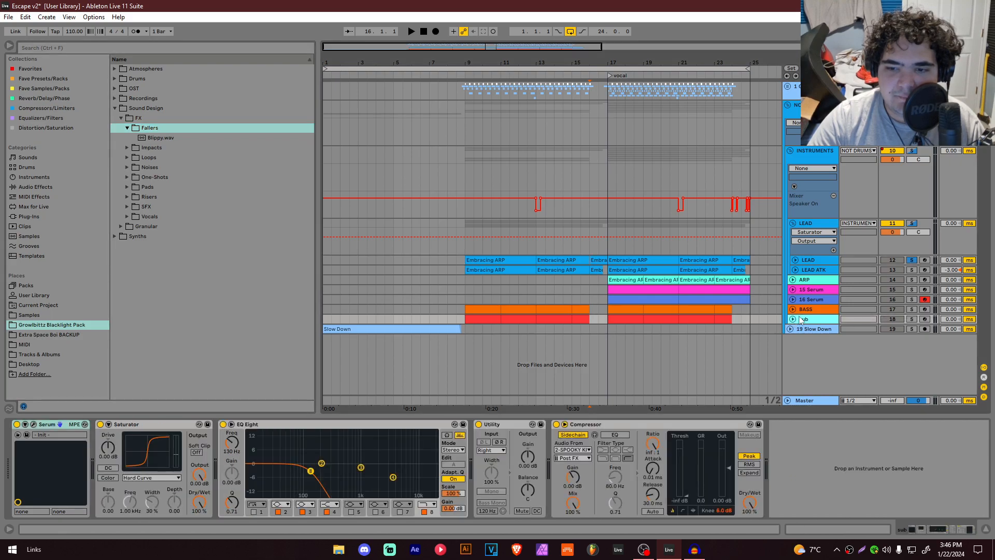
left_click(792, 223)
left_click_drag(161, 137, 620, 310)
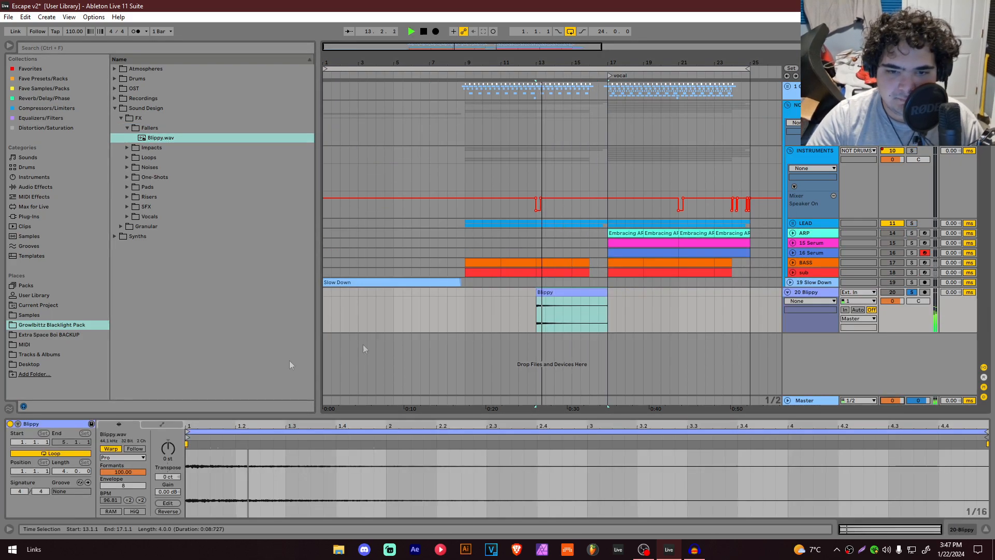
Step: Toggle warping on the Blippy clip, nudge its position, and audition it
left_click(111, 448)
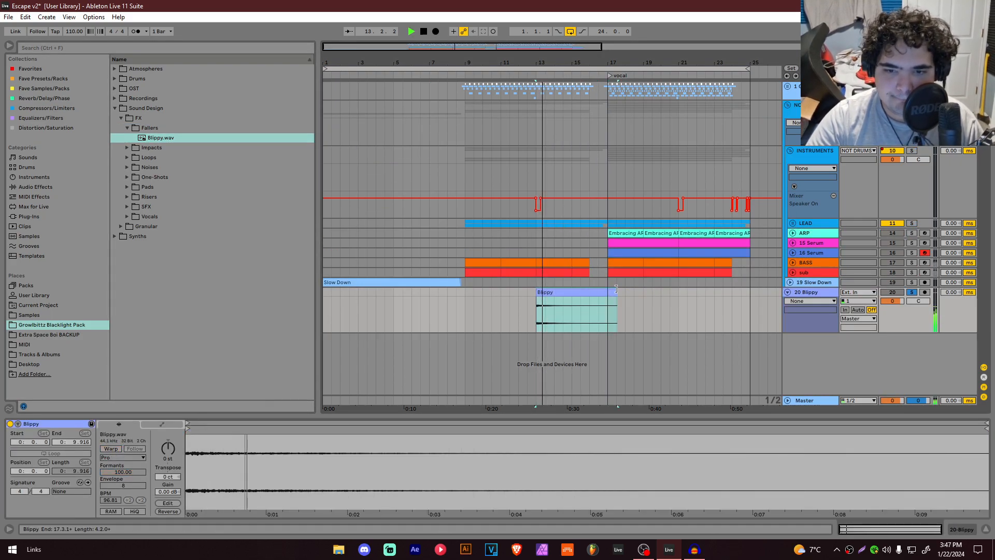
left_click_drag(616, 289, 608, 292)
left_click(511, 294)
key("space")
key("s")
scroll(528, 299, "up", 2)
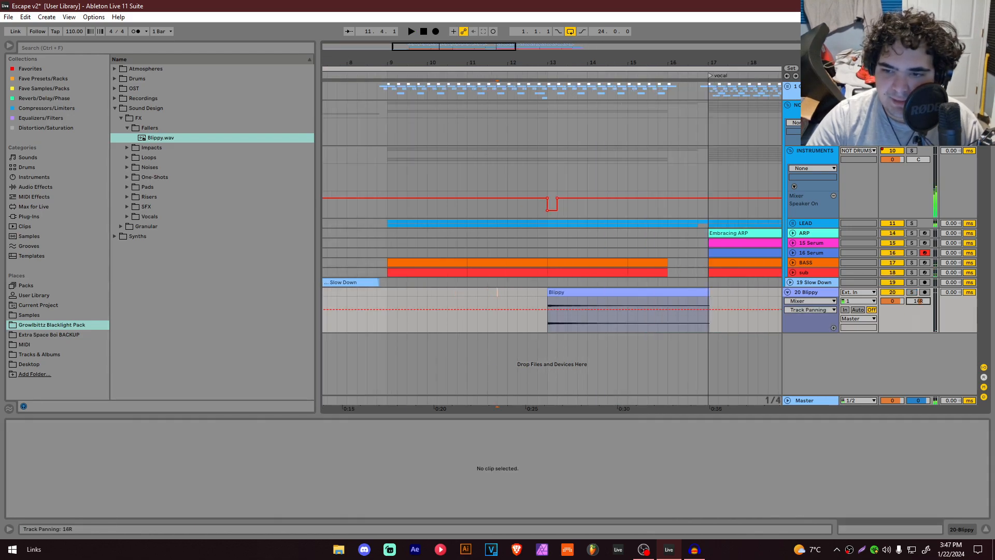
Step: Add the EQ Eight 200Hz Low-Cut preset to the Blippy track and raise its frequency to about 529 Hz
left_click(27, 68)
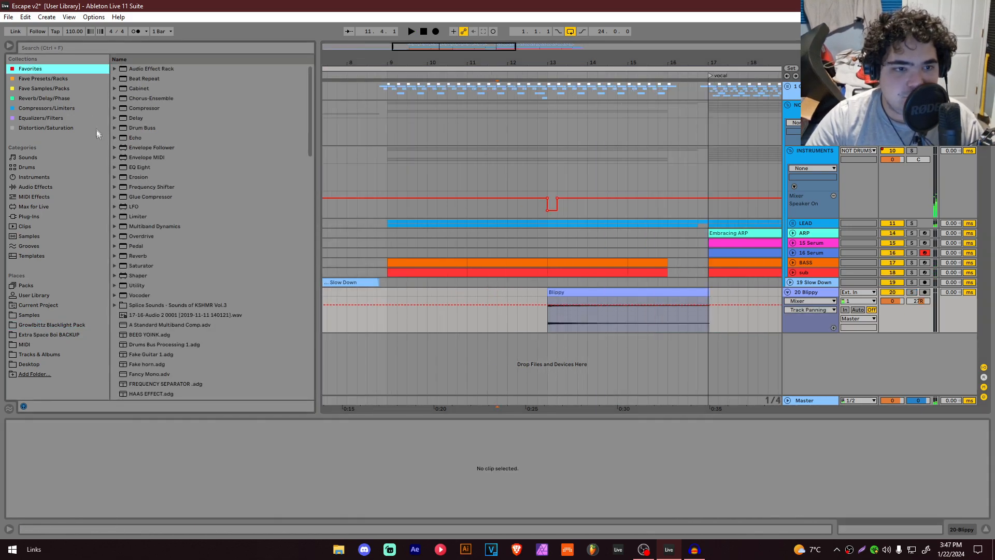
left_click(115, 166)
left_click_drag(155, 275, 522, 309)
left_click_drag(115, 471, 138, 470)
left_click(511, 297)
key("space")
left_click(941, 530)
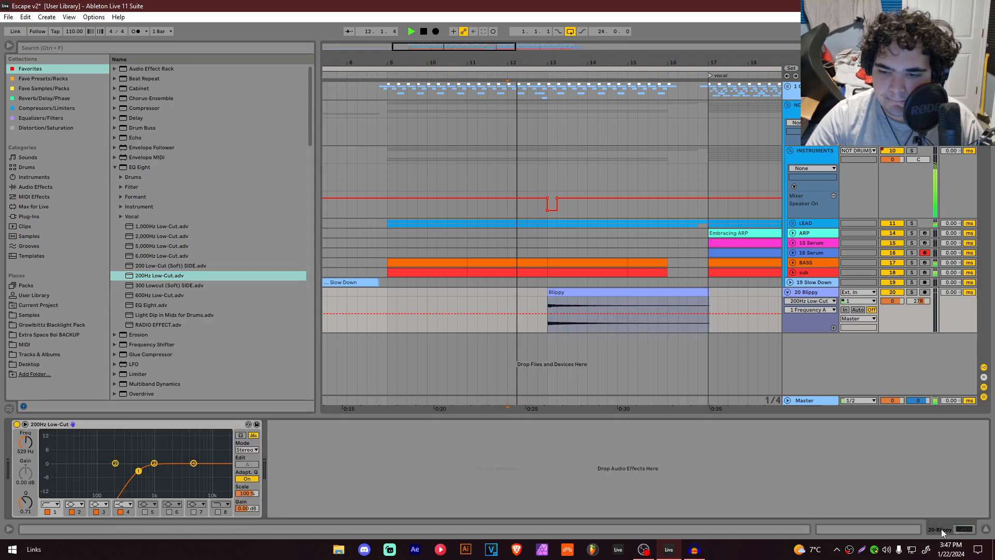
Step: Move the Blippy clip's start to 13.2.1 and shorten its end to 16.1.1
scroll(555, 282, "right", 3)
left_click(506, 292)
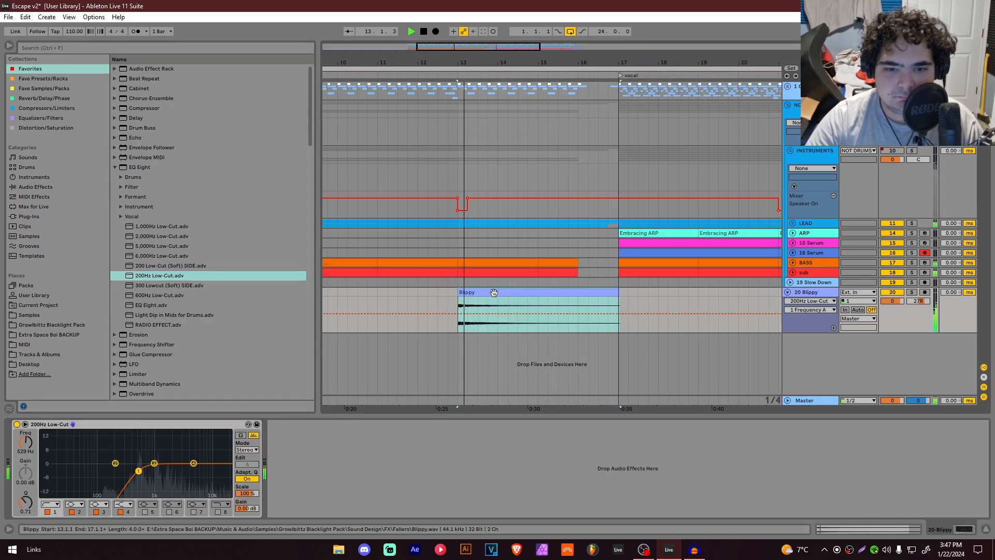
left_click_drag(476, 293, 486, 293)
left_click(428, 292)
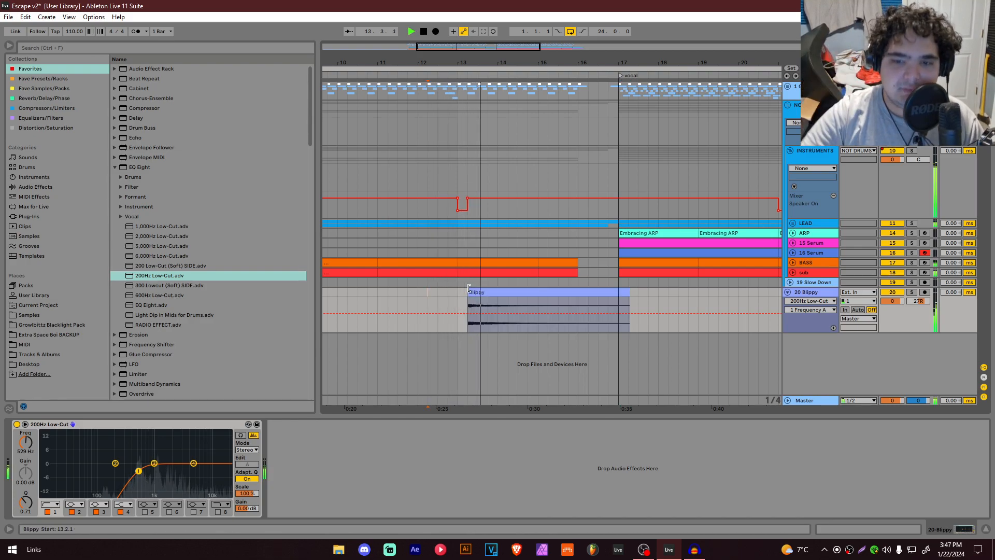
left_click_drag(625, 290, 579, 290)
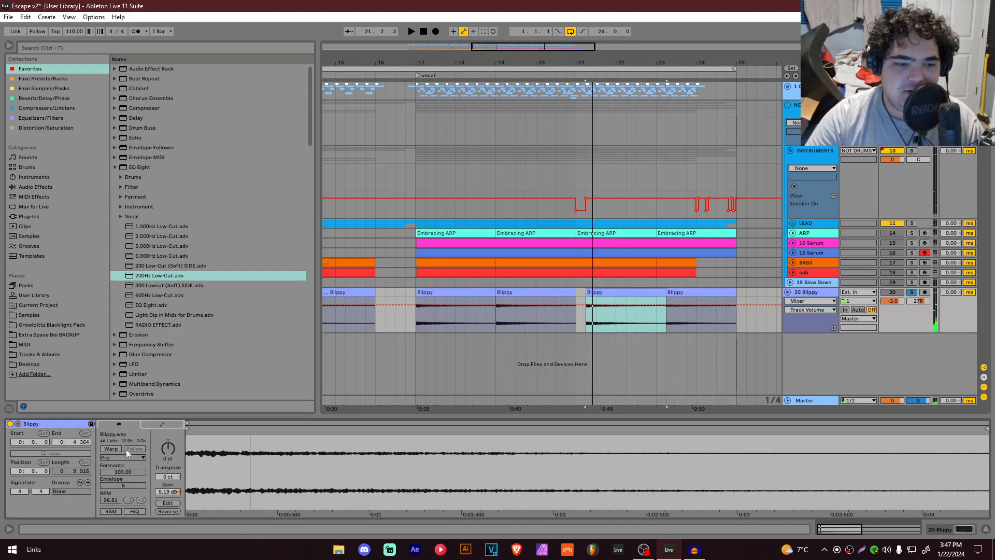
Step: Transpose the Blippy clip at bar 21 down 2 semitones and trim its end to 23.1.1
left_click(110, 448)
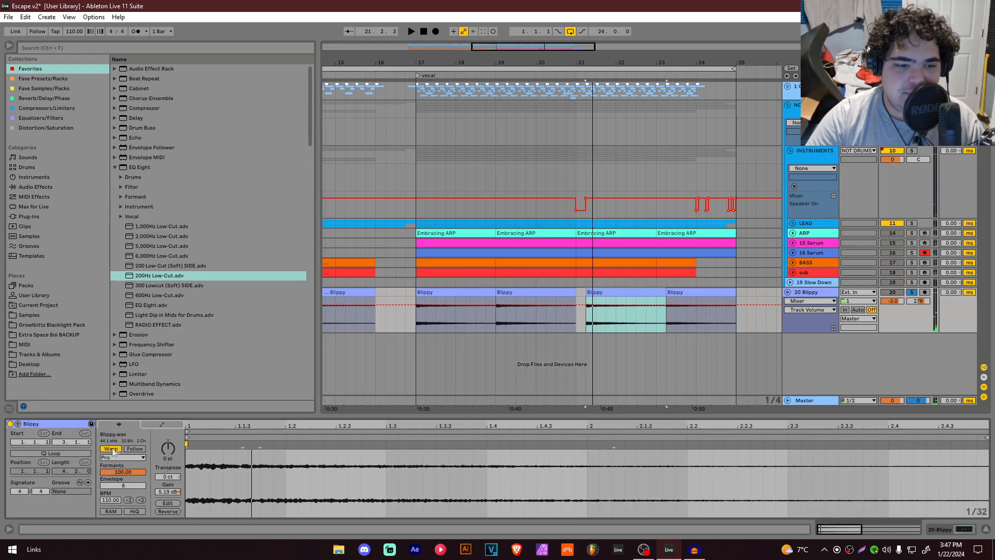
left_click_drag(168, 448, 168, 452)
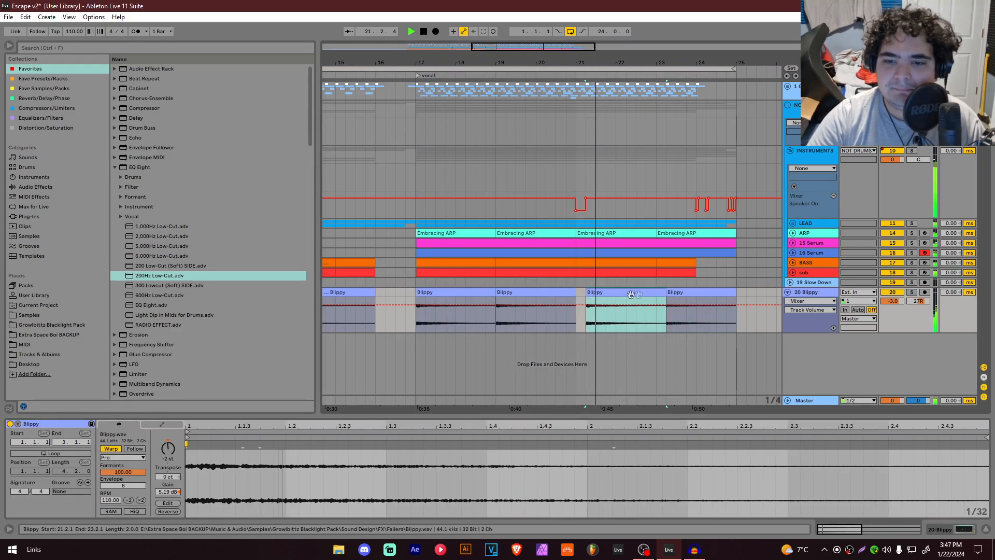
left_click_drag(665, 291, 656, 292)
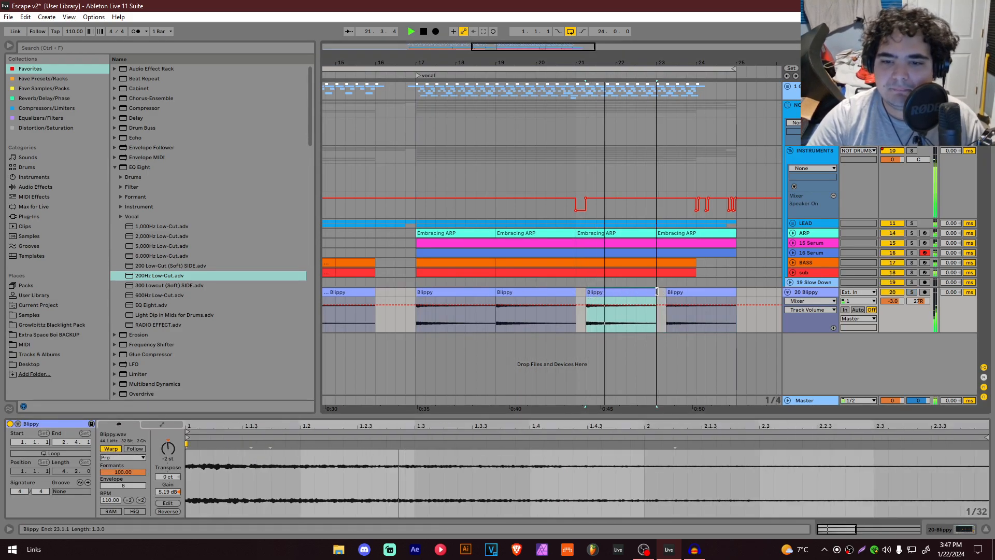
Step: Duplicate the trimmed Blippy clip, shorten the copy to end near bar 24, and audition it
key("ctrl+d")
left_click_drag(724, 292, 695, 293)
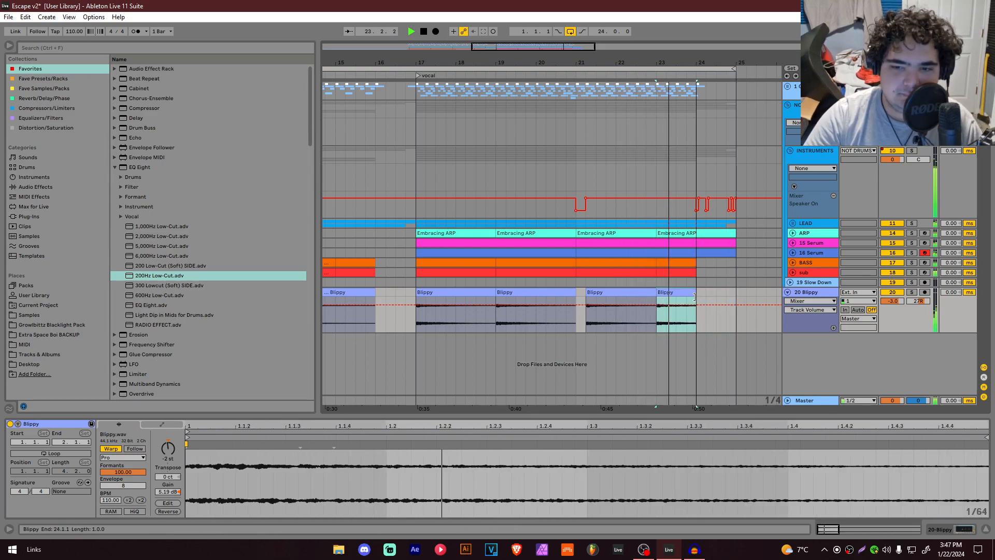
left_click(439, 303)
key("space")
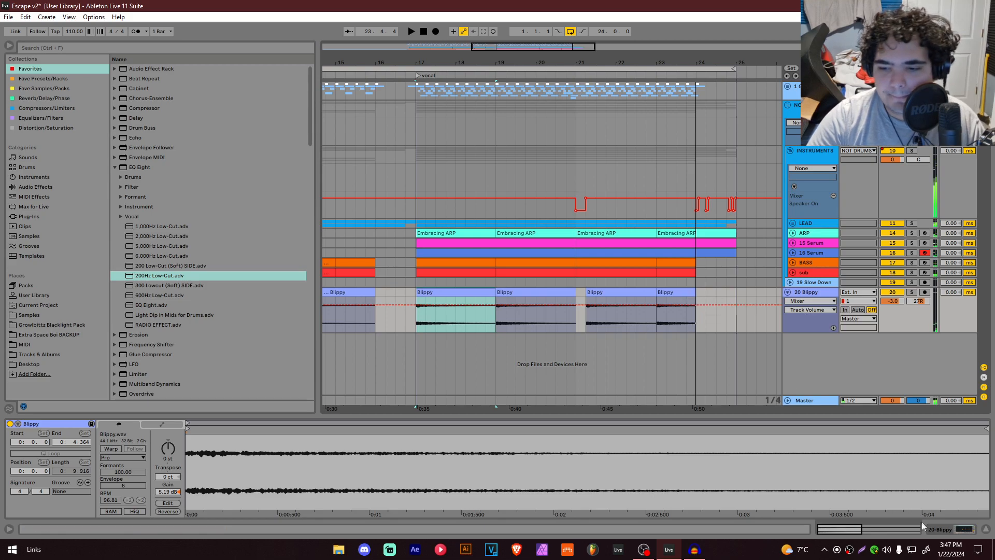
Step: Place the insert mark at bar 17 and save the project
left_click(414, 154)
key("ctrl+s")
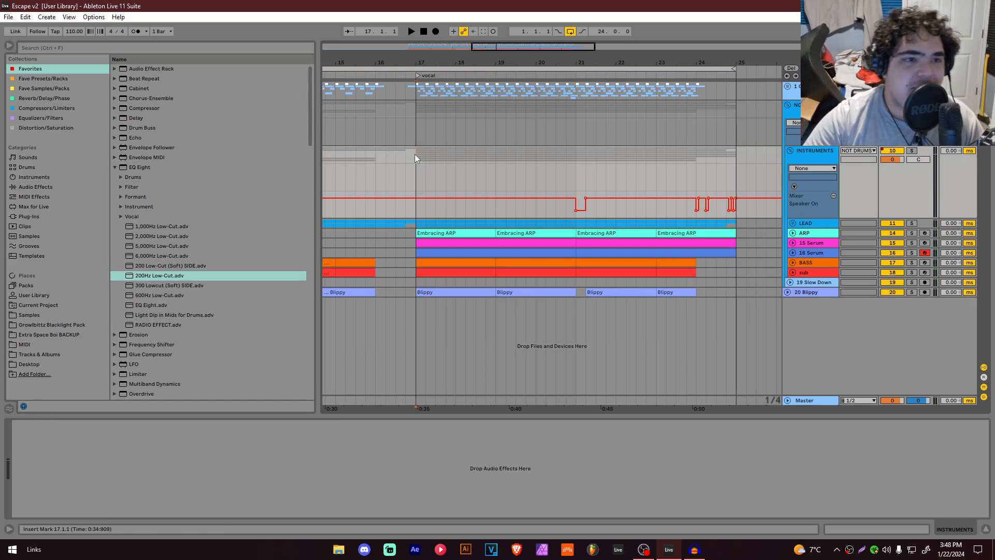
Step: Create a new Live Set
left_click(9, 16)
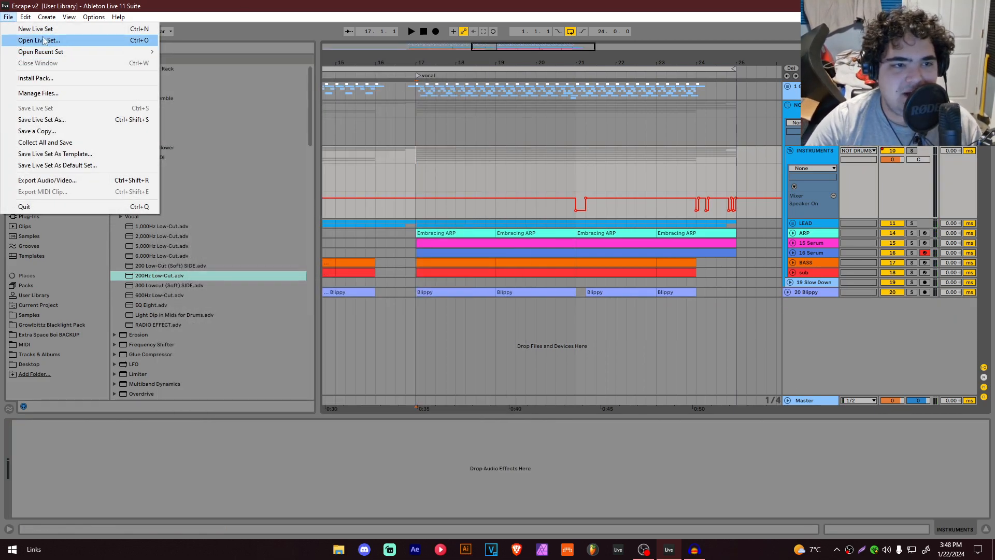
left_click(34, 28)
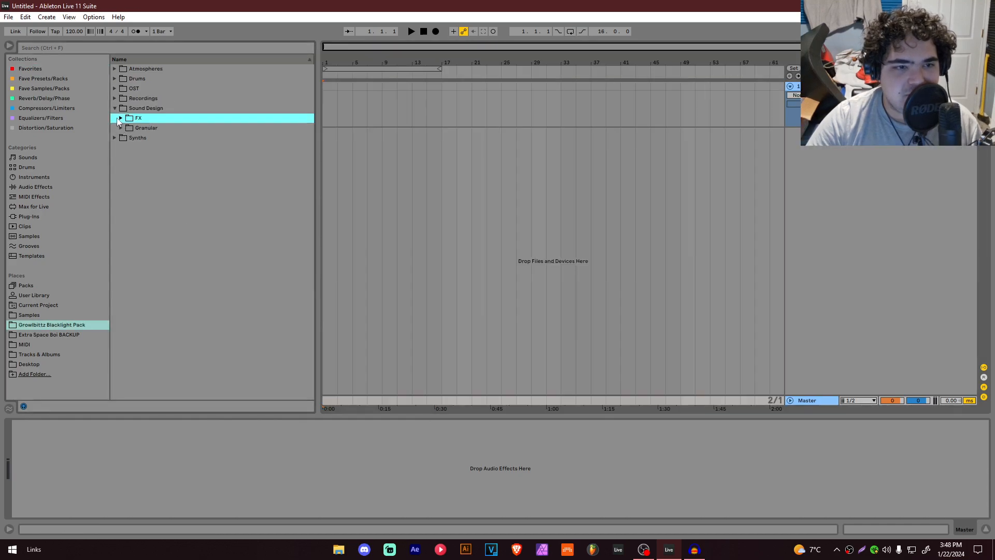
left_click(115, 108)
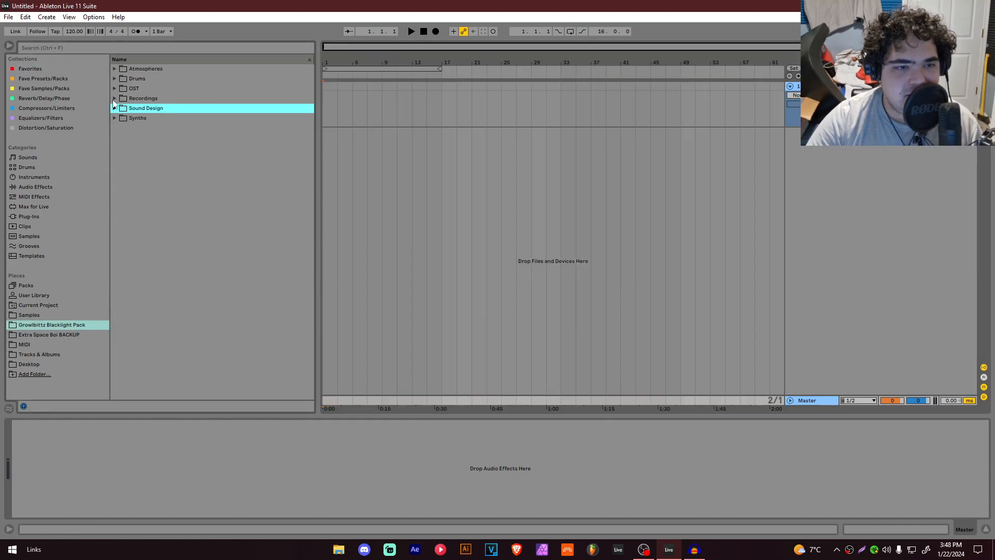
Step: Add the Harmor Song Start 1 (107 BPM - 115 BPM).wav recording from the pack's Recordings > Harmor folder to the arrangement
left_click(114, 91)
left_click(115, 99)
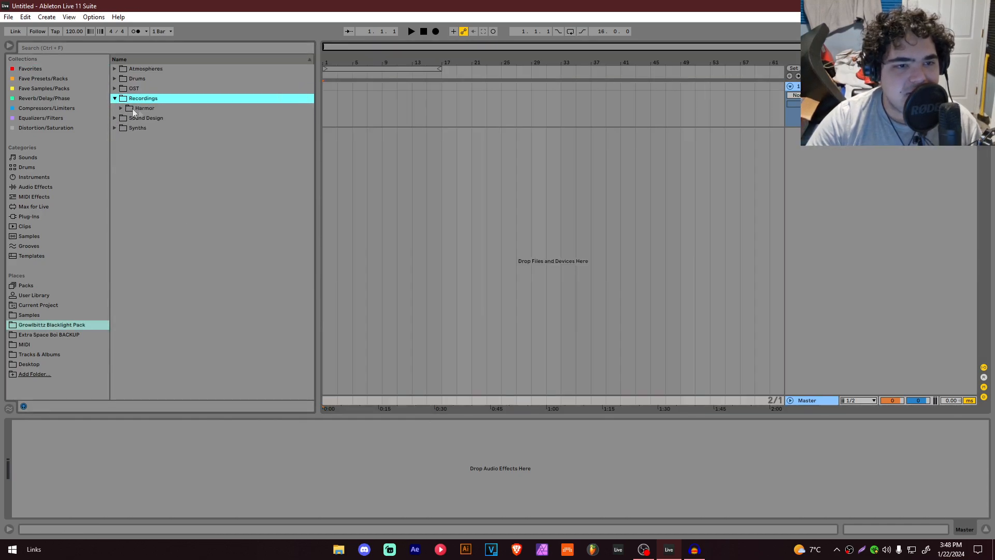
left_click(123, 107)
left_click_drag(322, 59, 322, 73)
left_click(327, 88)
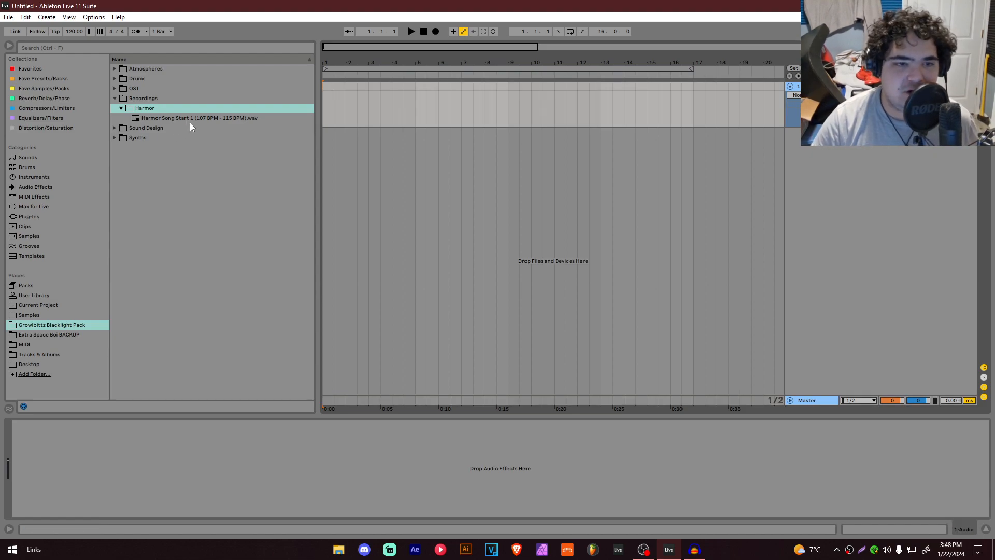
left_click_drag(206, 121, 334, 104)
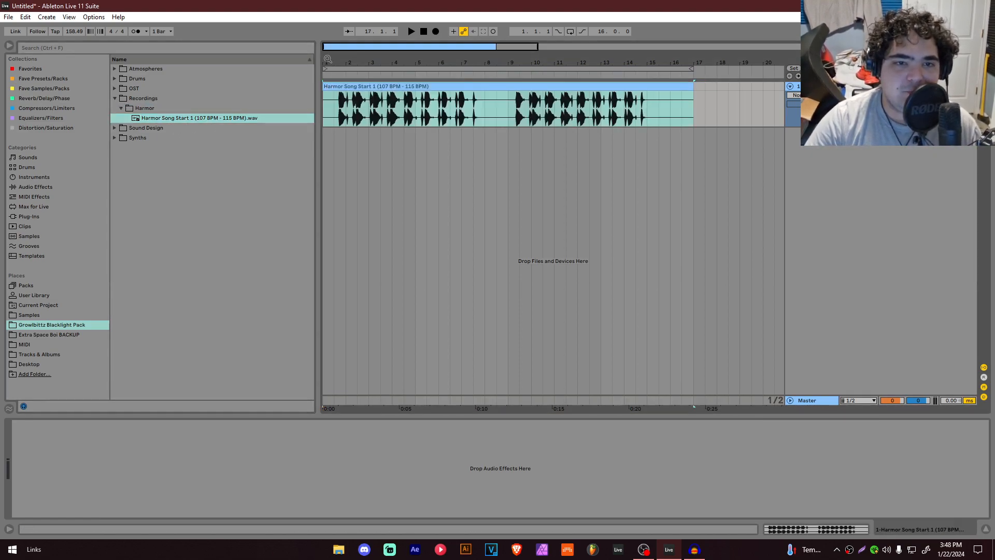
Step: Zoom into the clip's opening and split it at a transient
left_click_drag(327, 59, 343, 72)
scroll(386, 106, "up", 5)
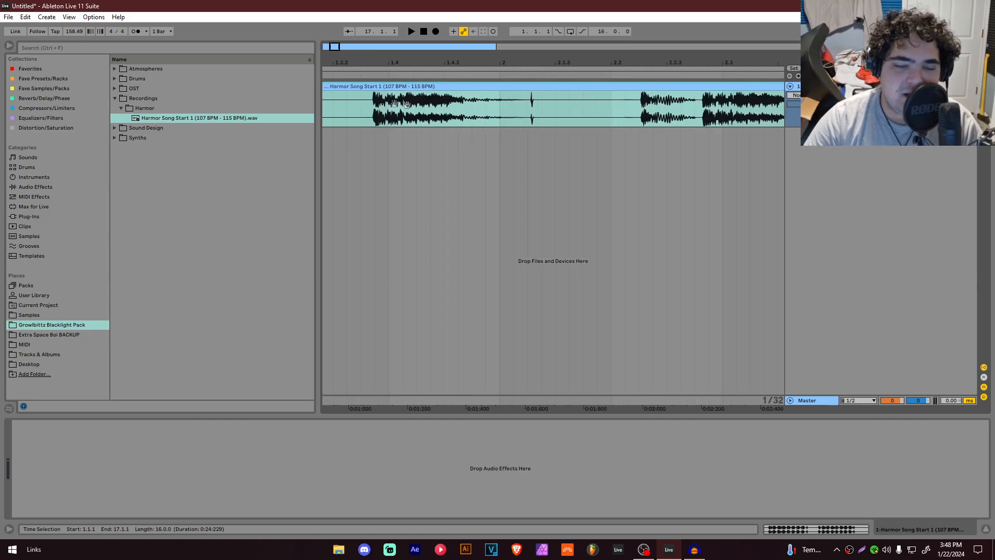
left_click_drag(386, 106, 653, 109)
left_click(640, 99)
key("ctrl+e")
scroll(640, 100, "down", 10)
left_click_drag(334, 87, 364, 88)
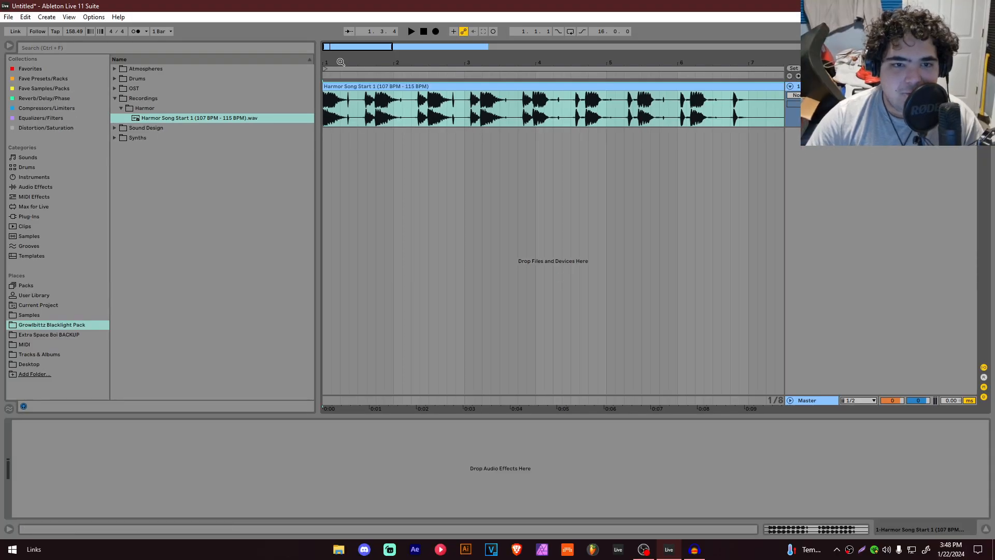
Step: Set the project tempo to 115 BPM, open the clip's details and play it
left_click_drag(315, 29, 315, 60)
type("115")
key("Return")
double_click(378, 86)
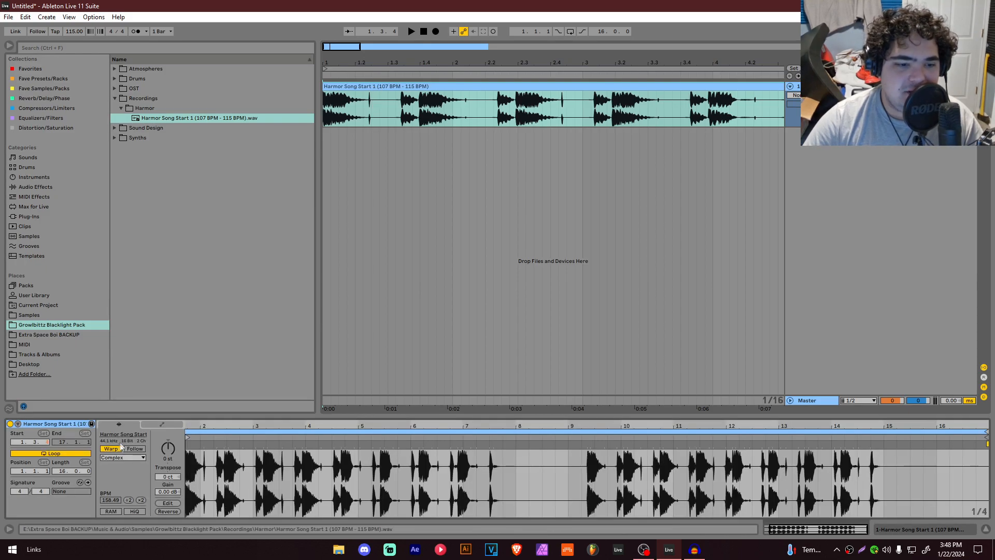
left_click(114, 441)
left_click(942, 530)
key("space")
Step: Set the project tempo to 107 BPM and audition the clip
left_click(78, 31)
type("107")
key("Return")
left_click(138, 33)
left_click(139, 32)
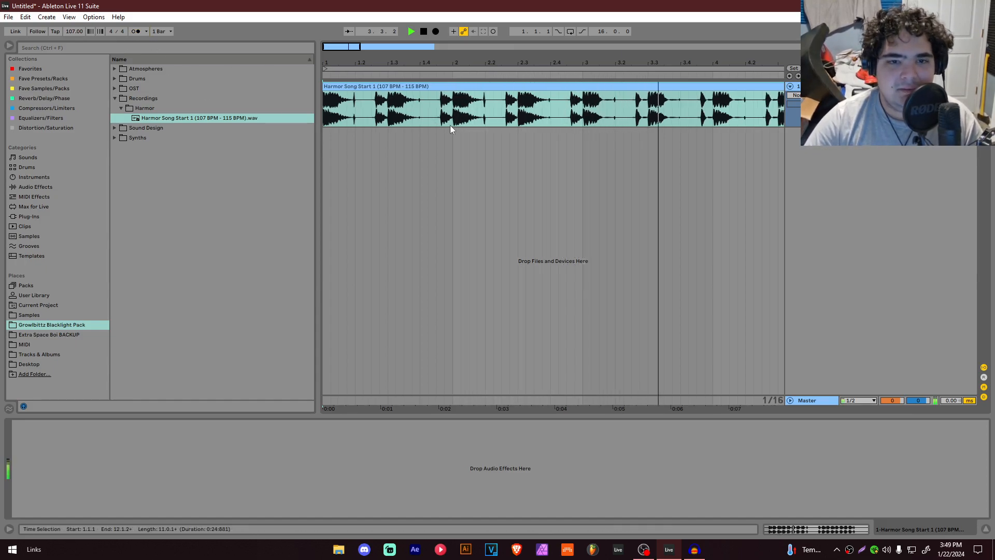
scroll(447, 123, "down", 2)
key("space")
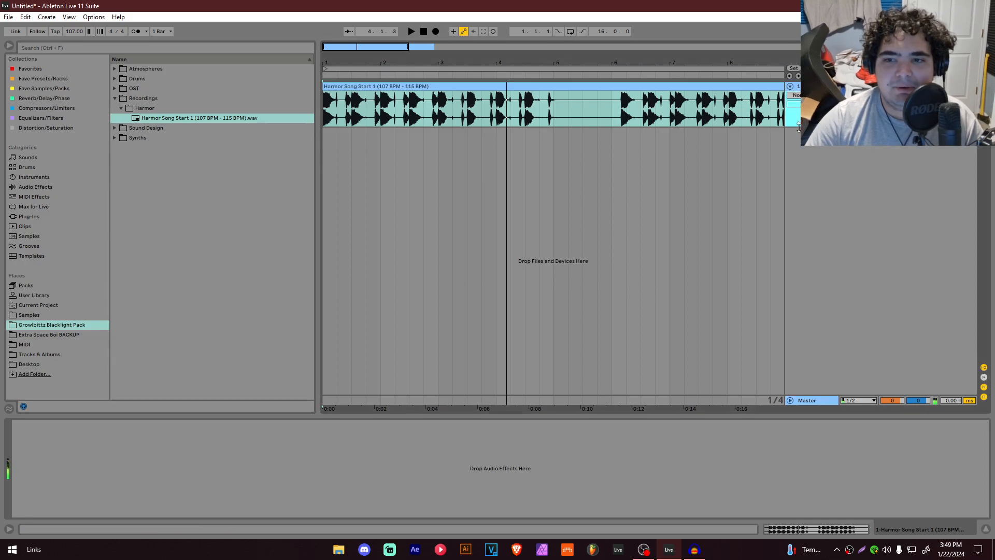
Step: Increase the audio track's height
left_click_drag(797, 127, 797, 171)
scroll(380, 136, "up", 4)
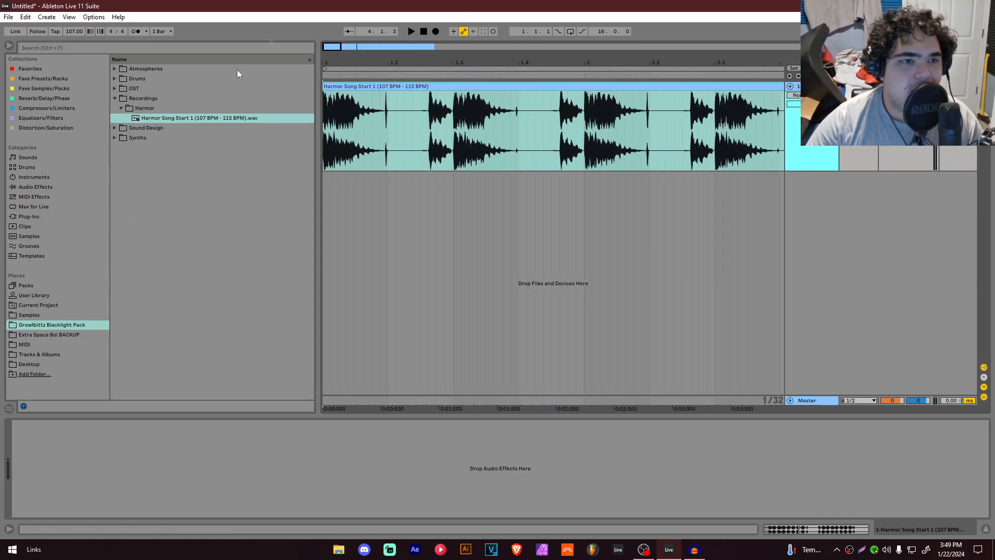
left_click(12, 16)
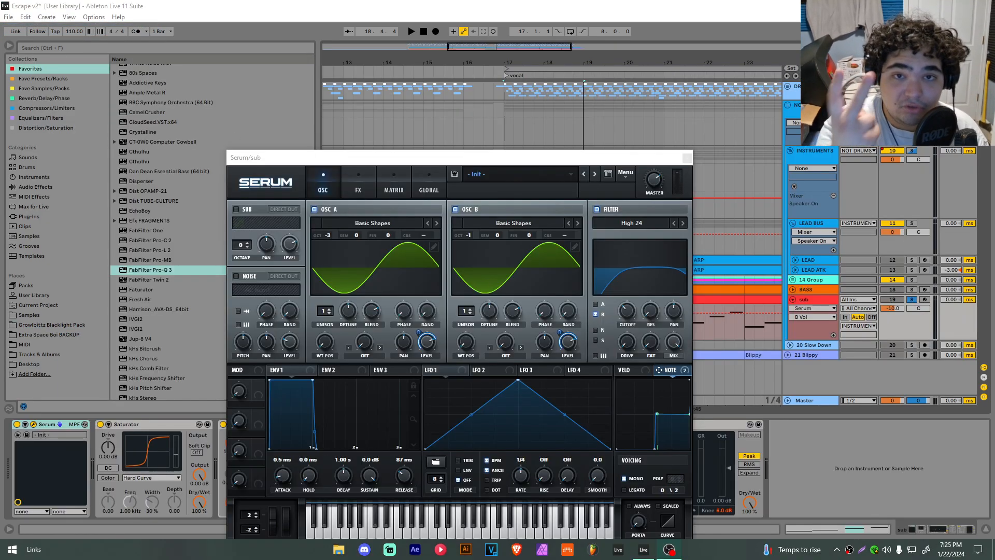
Step: Audition the sub part from bars 17 and 18 with the Serum window open
left_click_drag(511, 159, 515, 87)
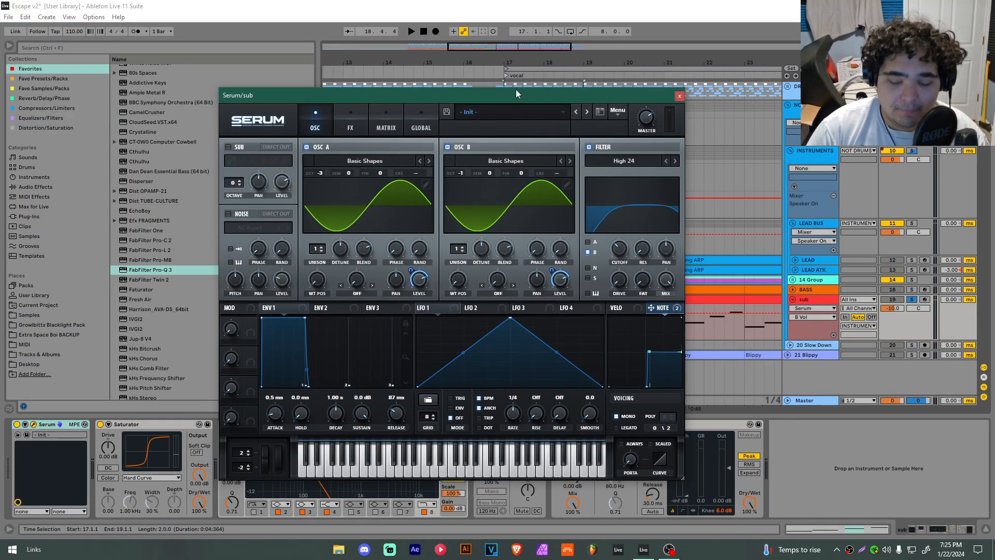
key("F11")
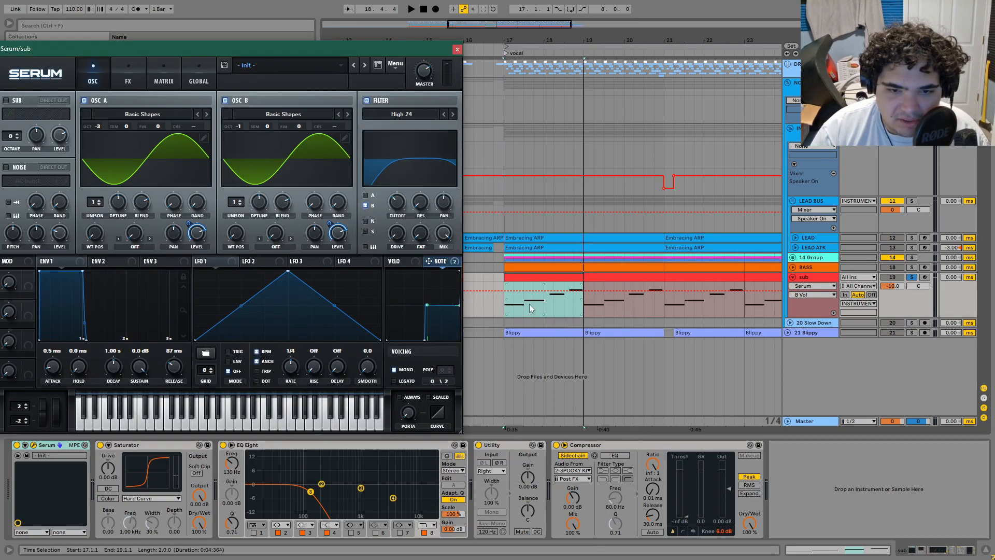
left_click(507, 306)
key("space")
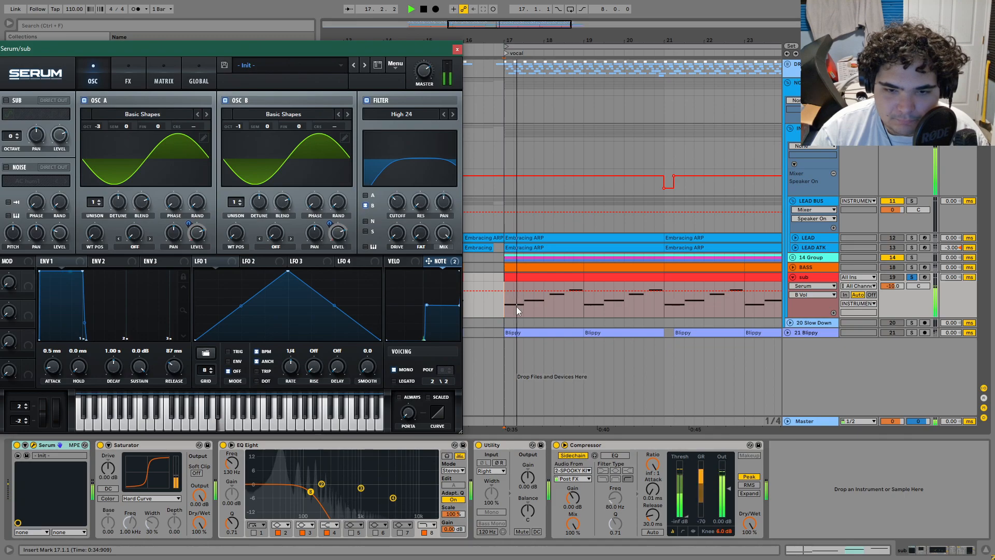
key("space")
left_click(544, 302)
scroll(544, 303, "up", 4)
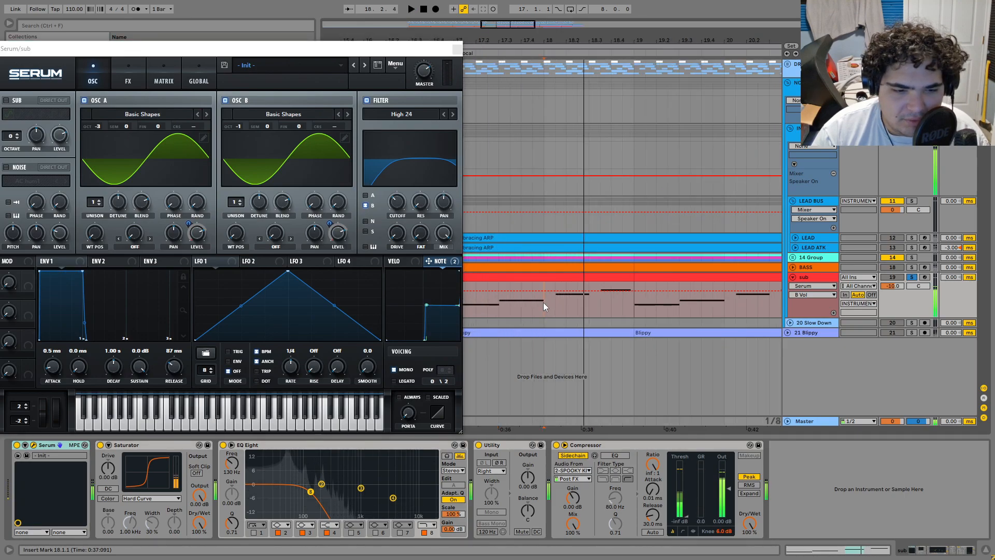
key("space")
key("space")
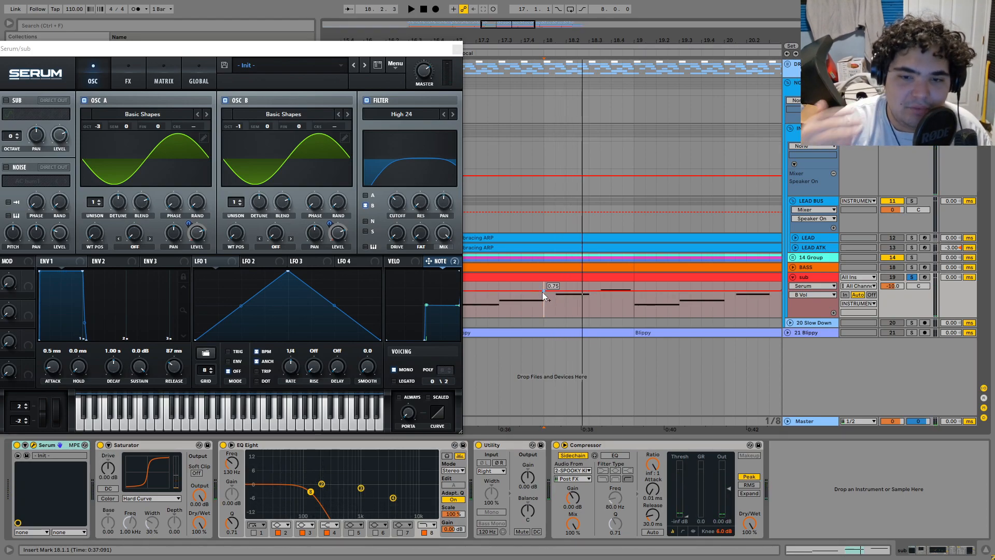
Step: Reshape the Note modulation curve in Serum and audition the sub part
right_click(449, 262)
left_click(443, 271)
right_click(449, 262)
left_click(451, 283)
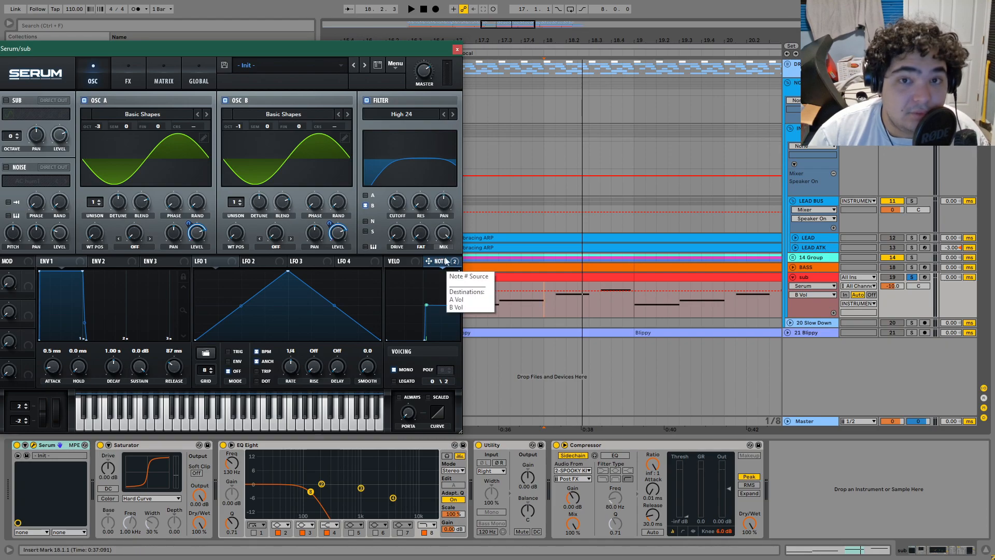
left_click_drag(348, 53, 537, 43)
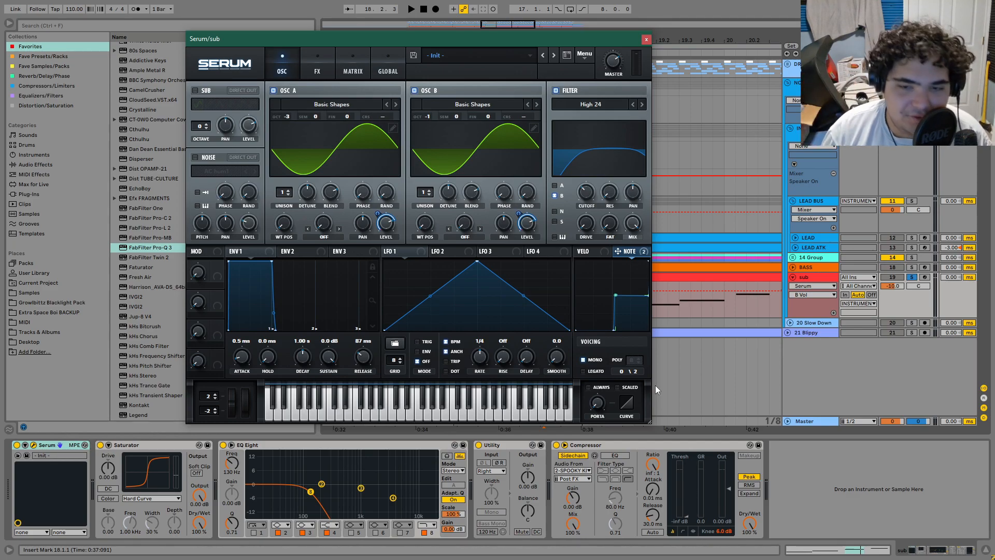
key("space")
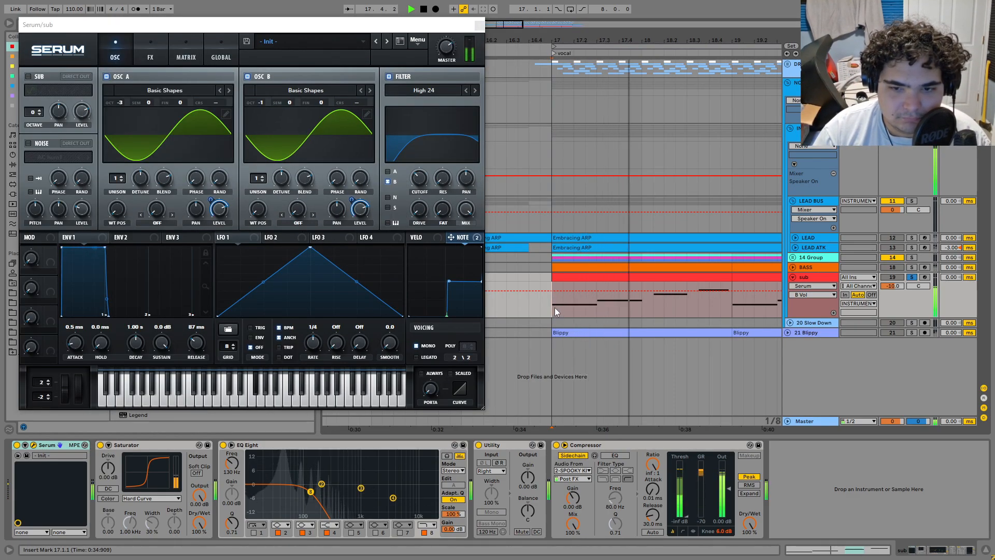
left_click(449, 283)
left_click_drag(450, 289, 480, 291)
key("space")
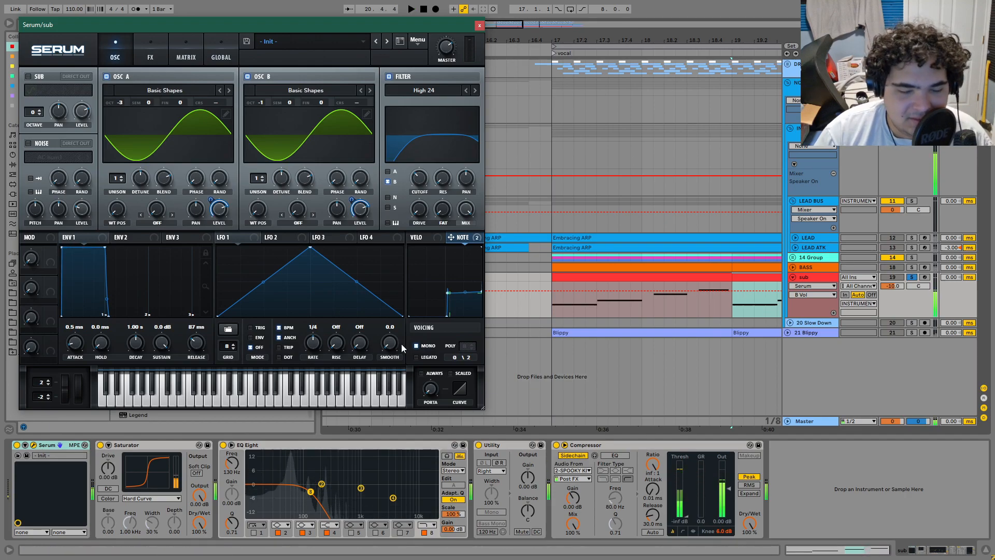
key("space")
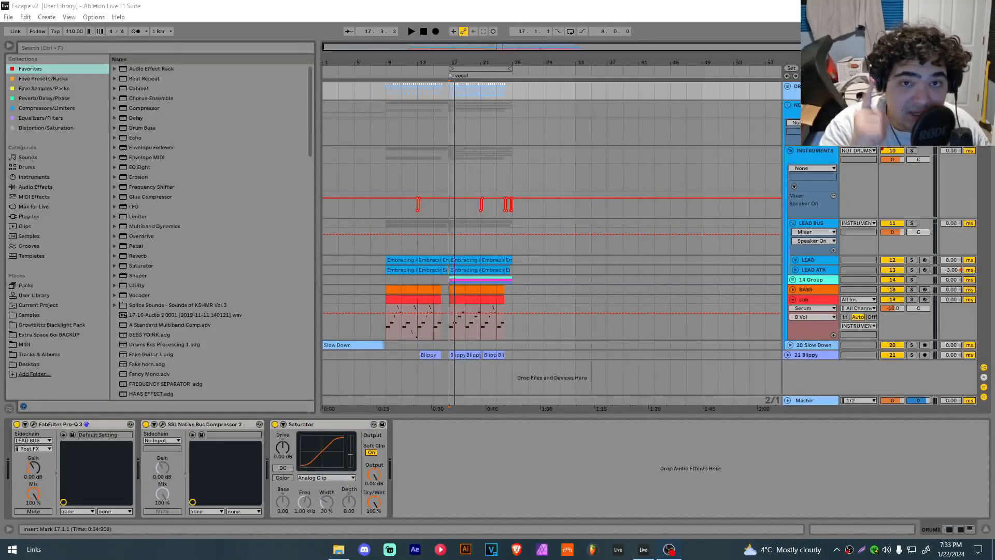
Step: Insert FabFilter Pro-Q 3 on the DRUMS track
left_click(450, 91)
key("plus")
key("plus")
key("s")
key("ctrl+l")
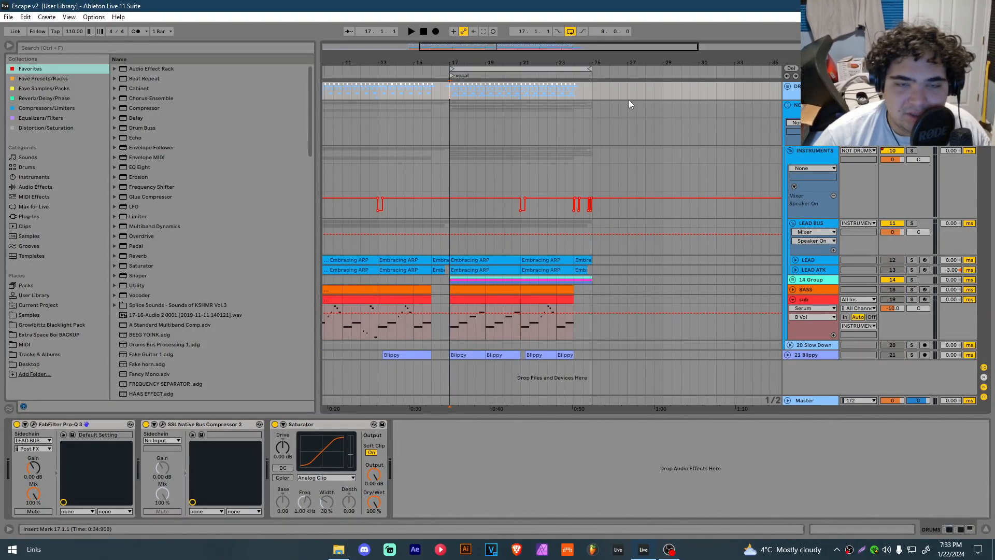
double_click(36, 426)
left_click_drag(311, 106, 319, 226)
left_click_drag(158, 311, 35, 449)
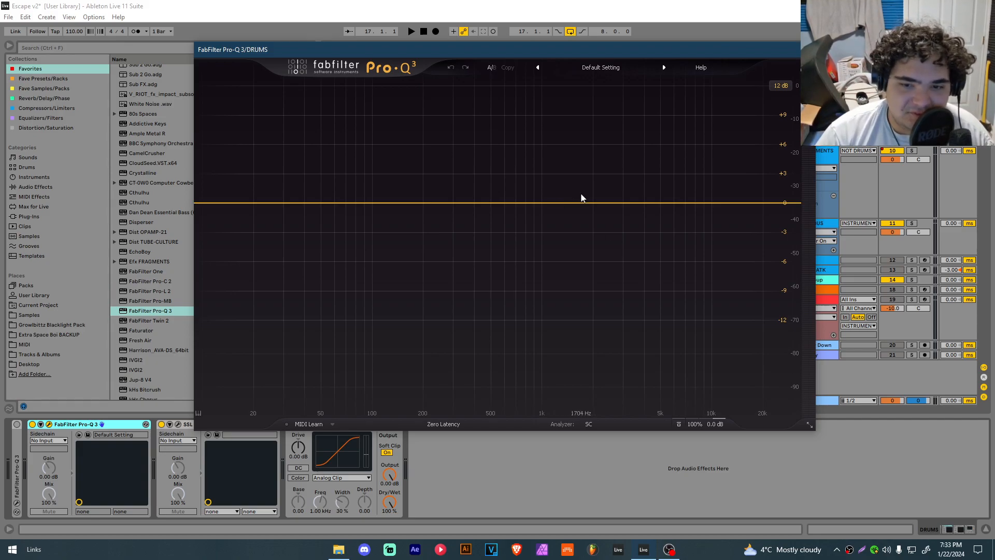
Step: Add an EQ band in Pro-Q 3 and set its frequency to 1000 Hz
left_click(542, 203)
double_click(537, 170)
type("1000")
key("Return")
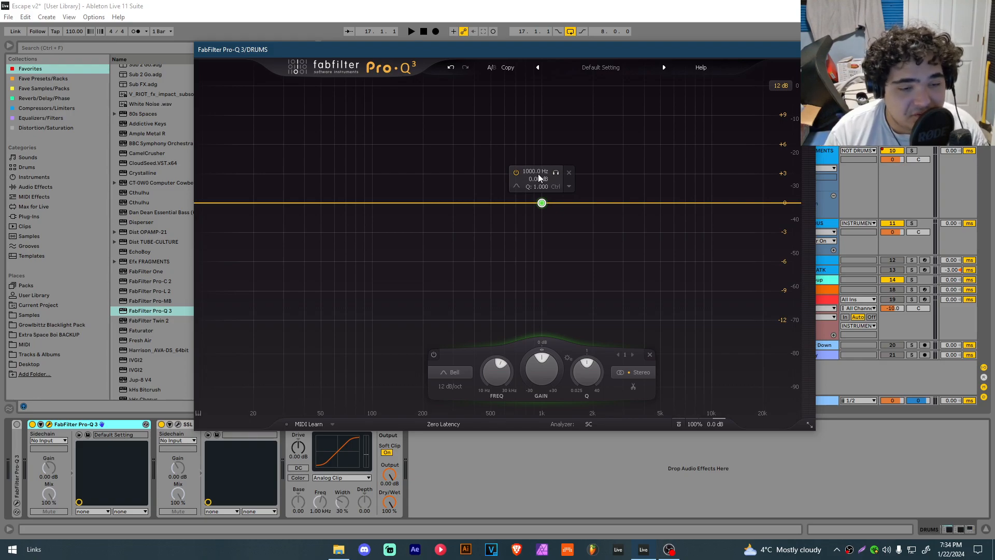
Step: Set the Pro-Q 3 sidechain input to LEAD BUS
left_click_drag(396, 46, 449, 40)
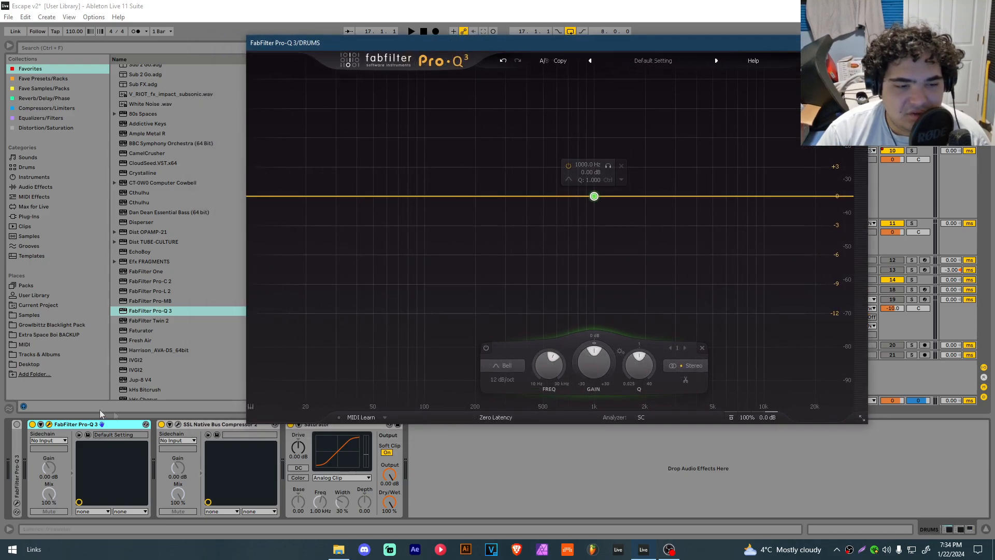
left_click(95, 422)
left_click(37, 440)
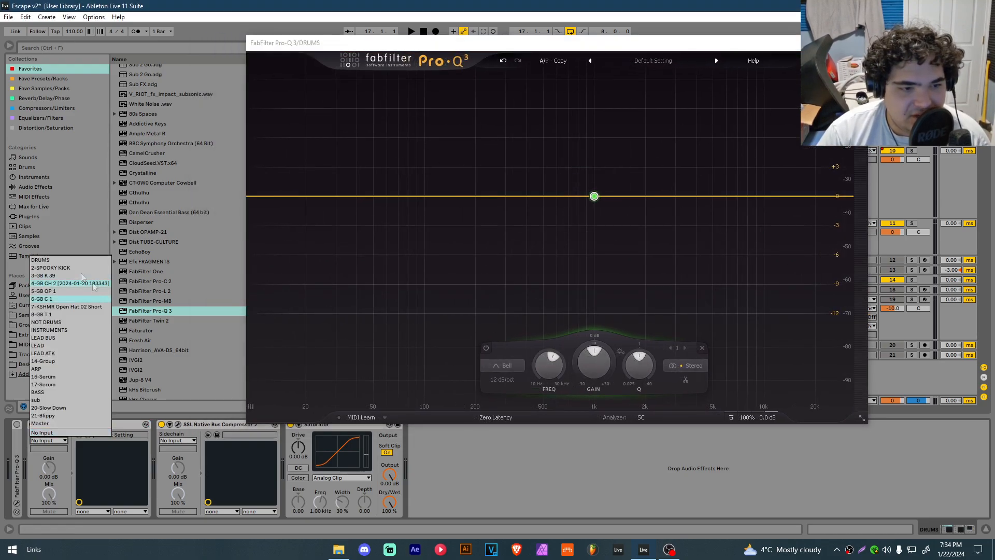
left_click(43, 338)
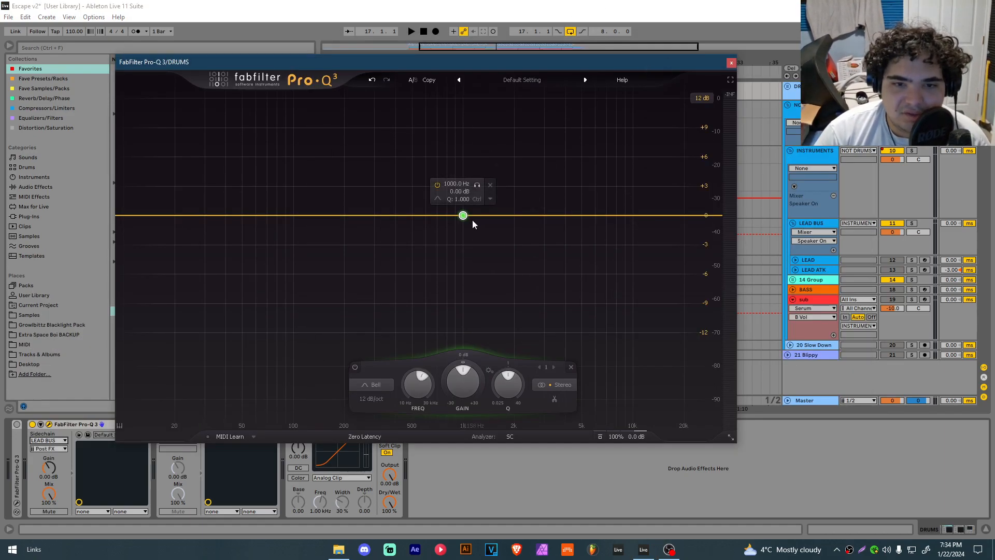
Step: Set the band's stereo placement to Side
right_click(462, 215)
mouse_move(518, 281)
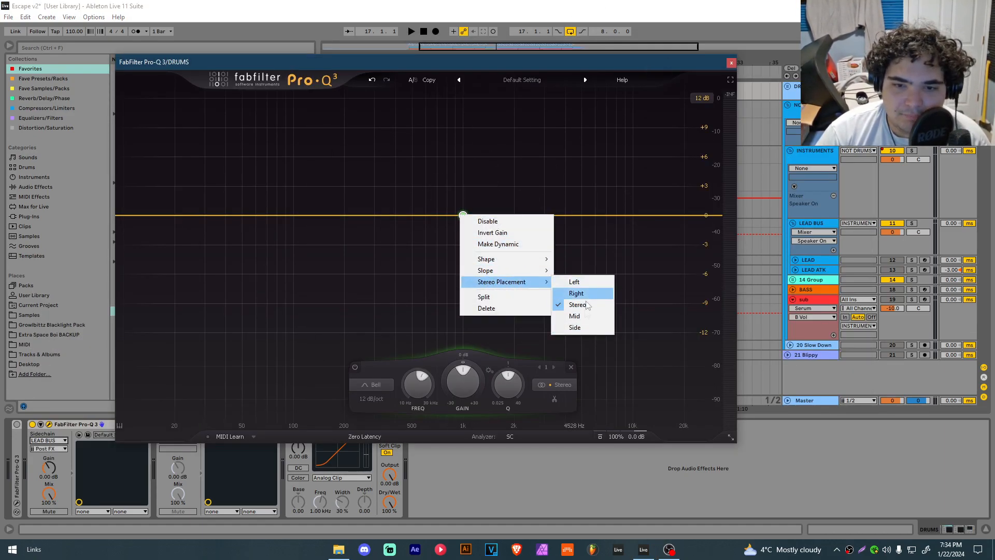
left_click(576, 327)
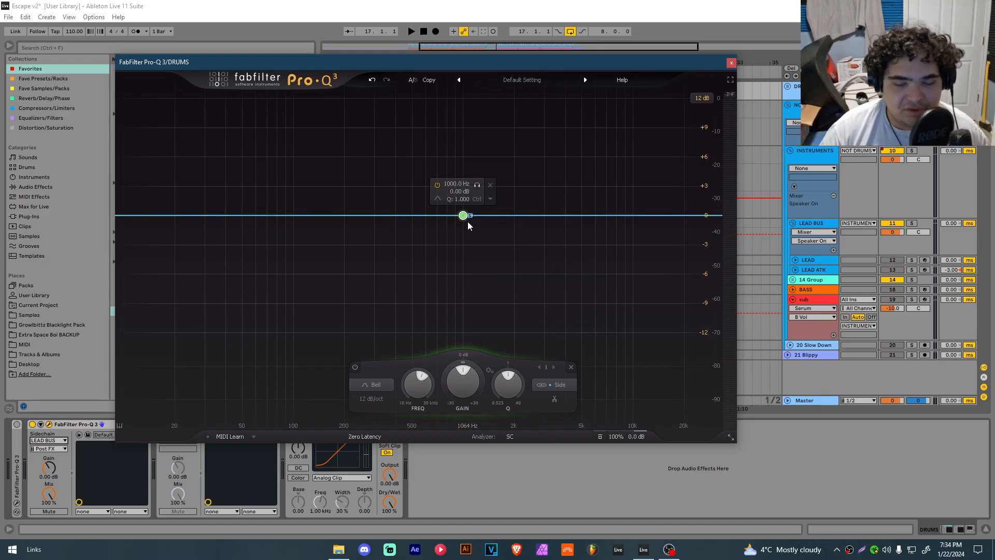
Step: Make the band dynamic and drag its dynamic range downward
right_click(463, 215)
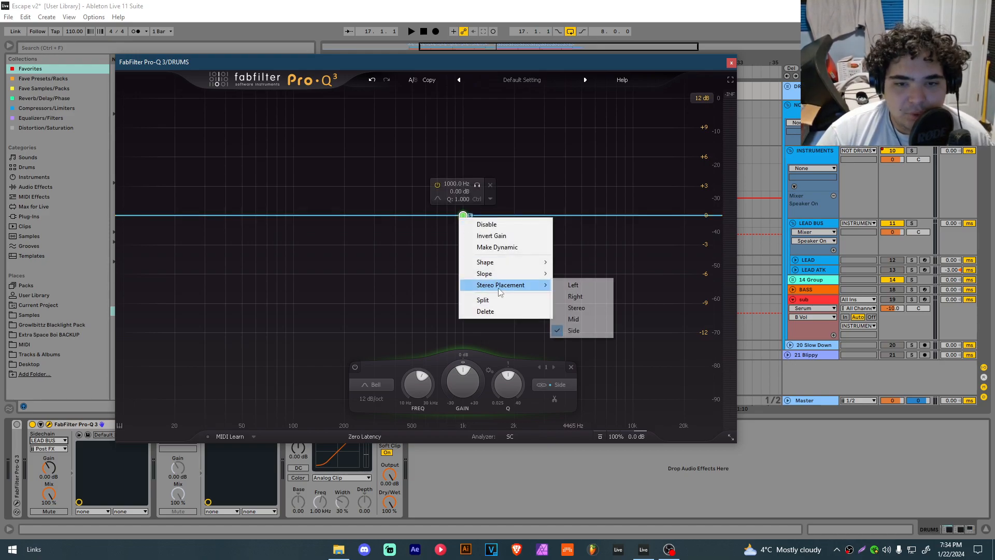
left_click(506, 249)
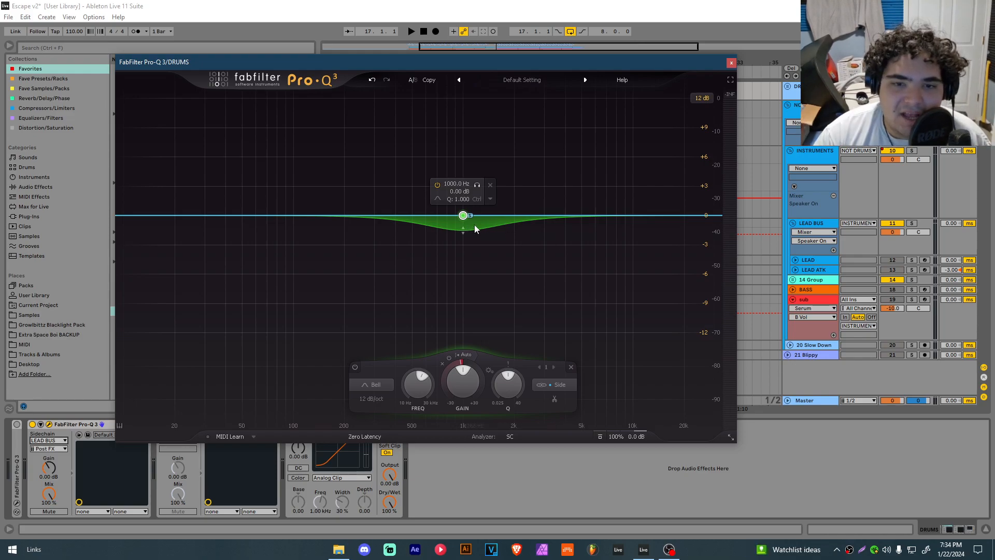
left_click_drag(463, 229, 466, 255)
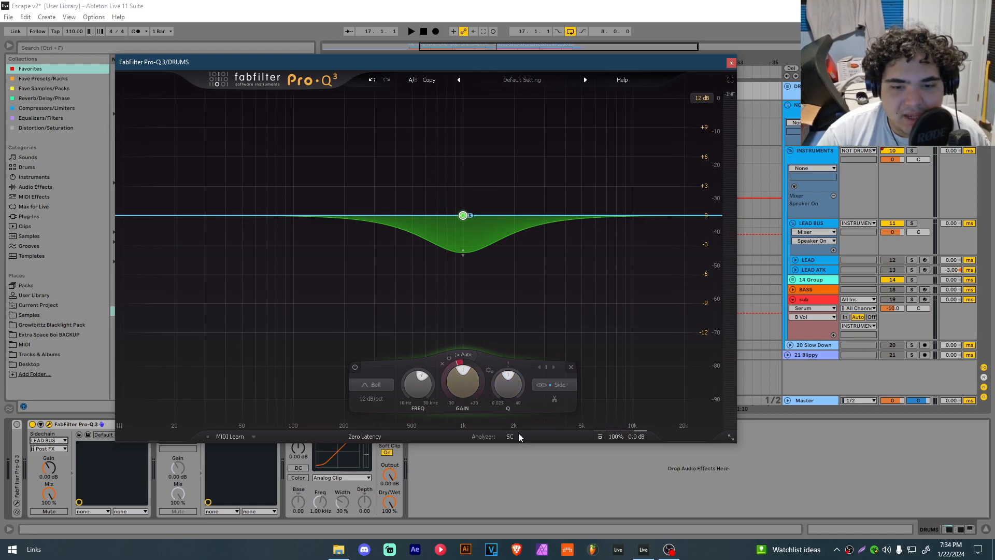
Step: Check the analyzer's sidechain display settings
left_click(515, 436)
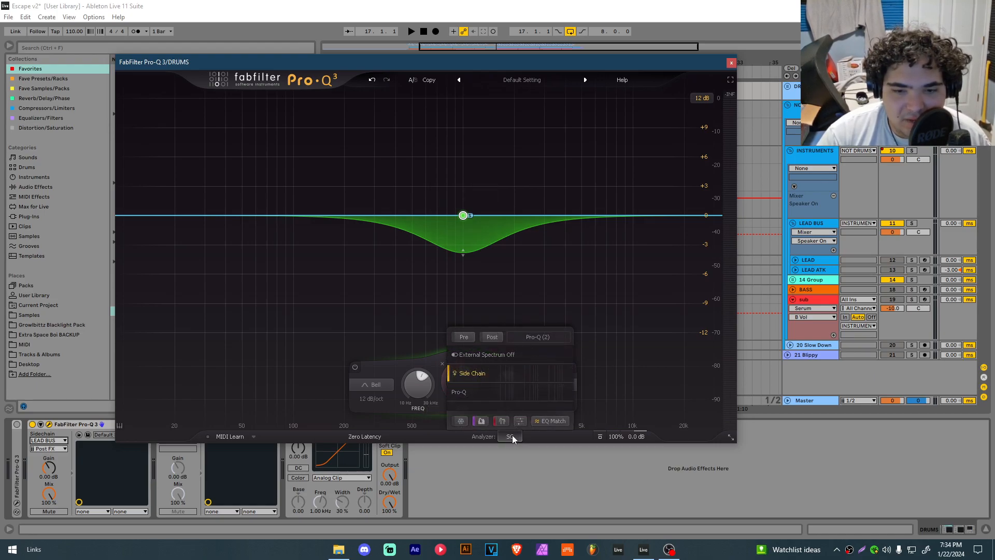
left_click(512, 436)
left_click(465, 356)
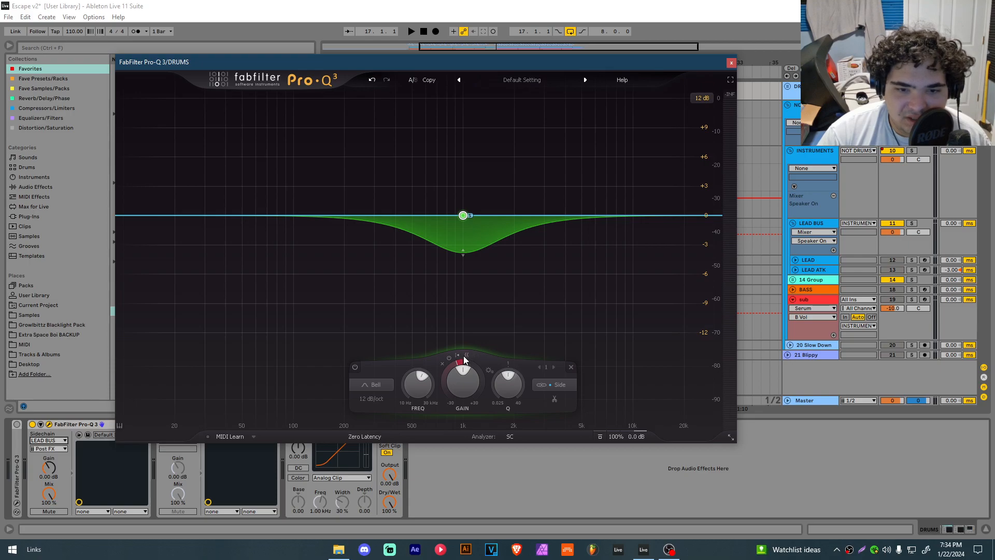
Step: Set the band's dynamic range to -20 dB, start playback, and drag the range further down
left_click(484, 364)
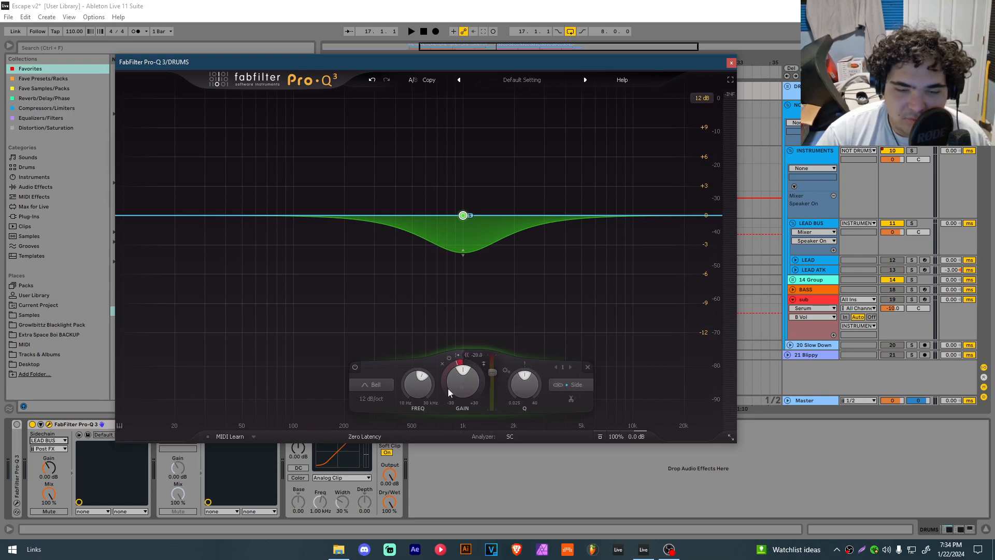
scroll(462, 257, "down", 3)
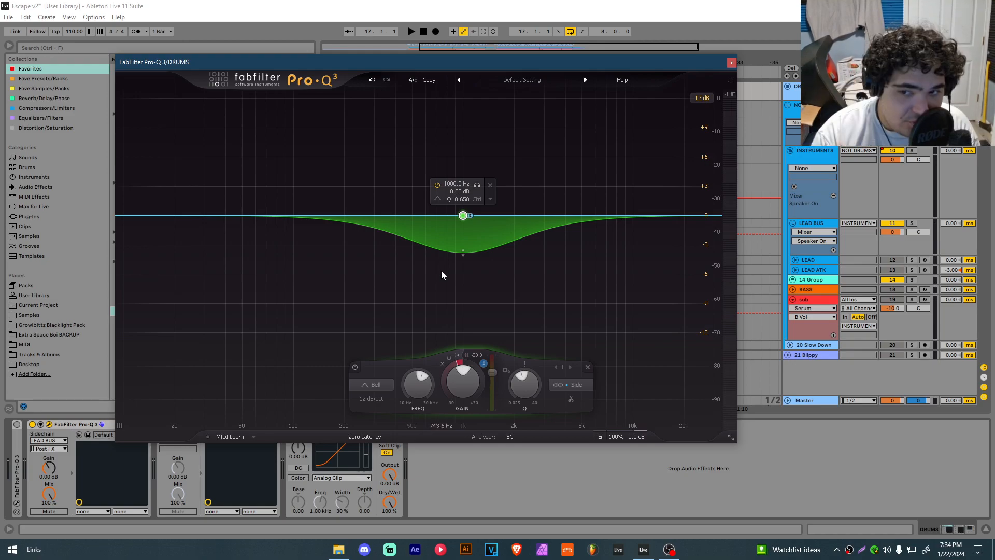
key("space")
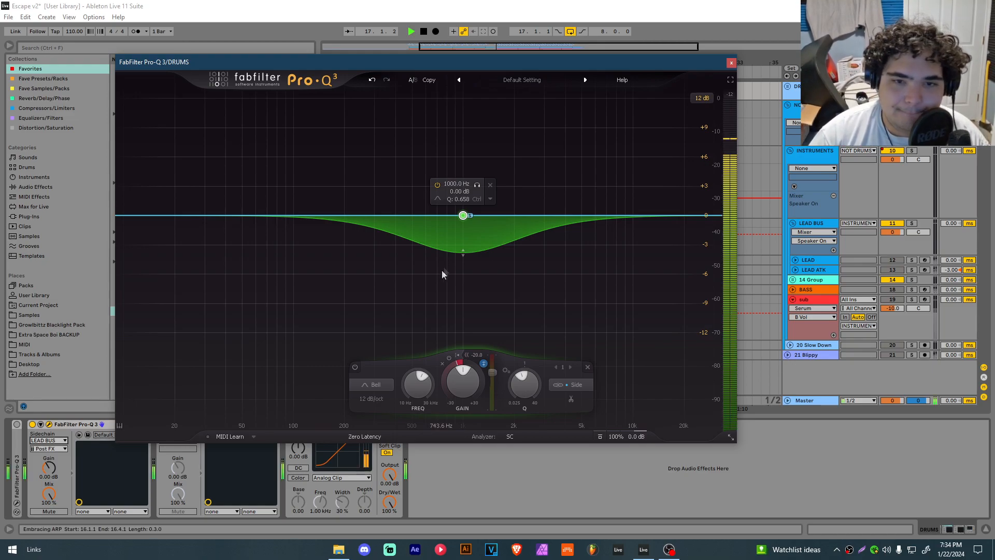
left_click_drag(463, 253, 463, 266)
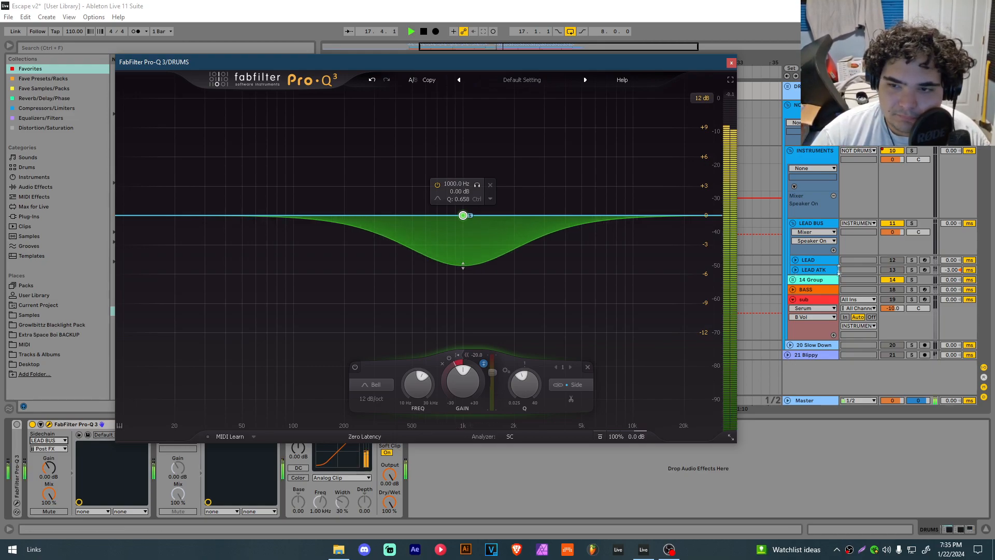
Step: Solo the LEAD BUS and audition the ducking band against it, then stop playback
left_click(911, 223)
left_click(462, 268)
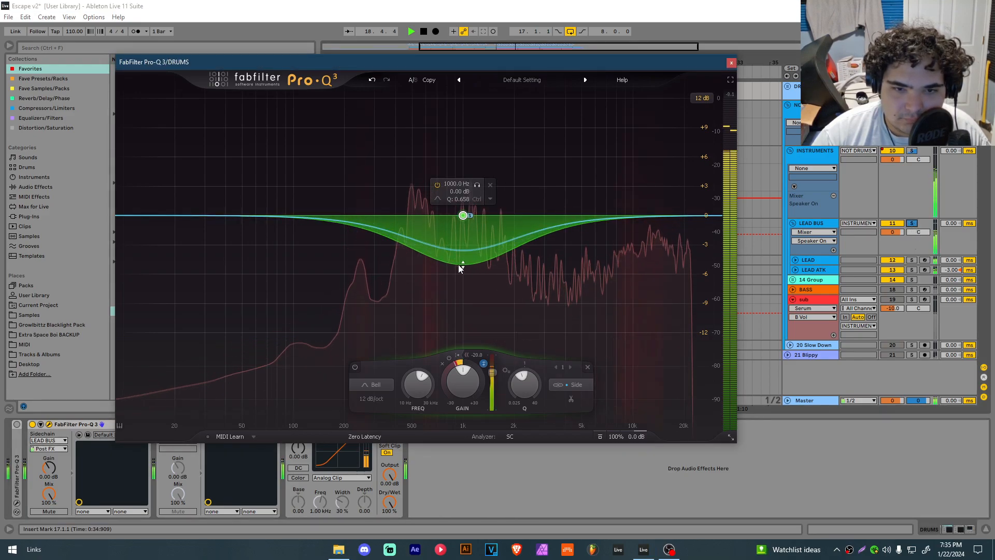
key("space")
Step: Close the Pro-Q 3 window and delete the Pro-Q 3 device from the DRUMS device chain
left_click(731, 63)
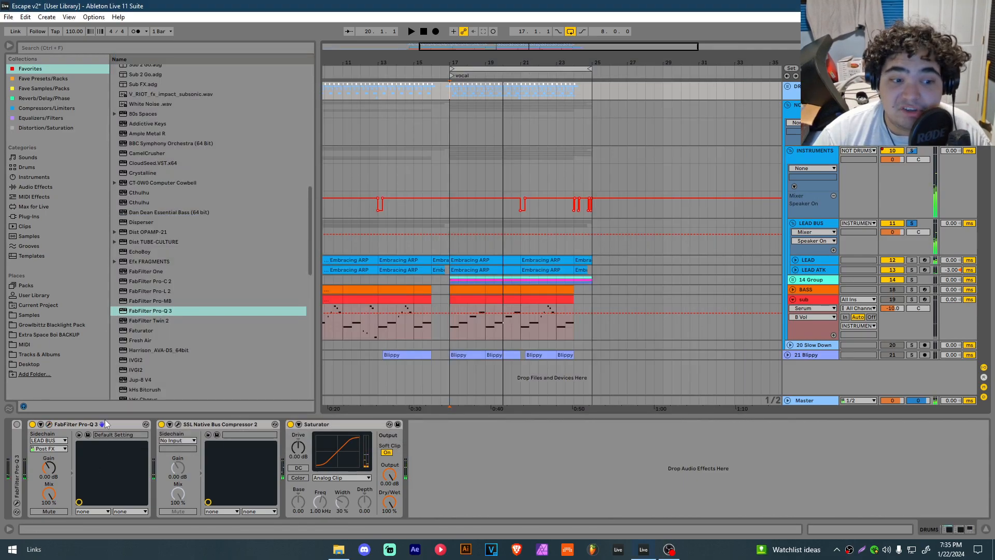
left_click(104, 423)
key("Delete")
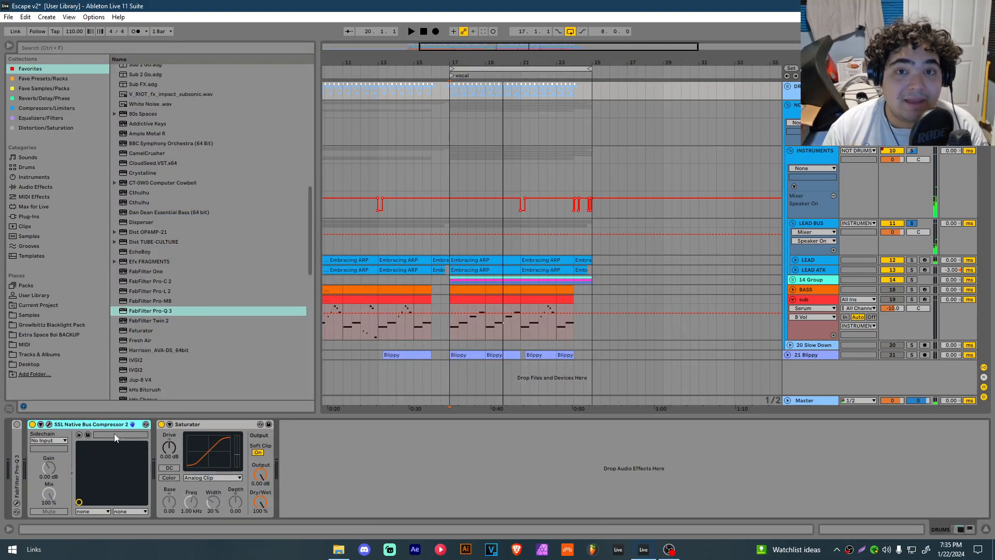
left_click(17, 424)
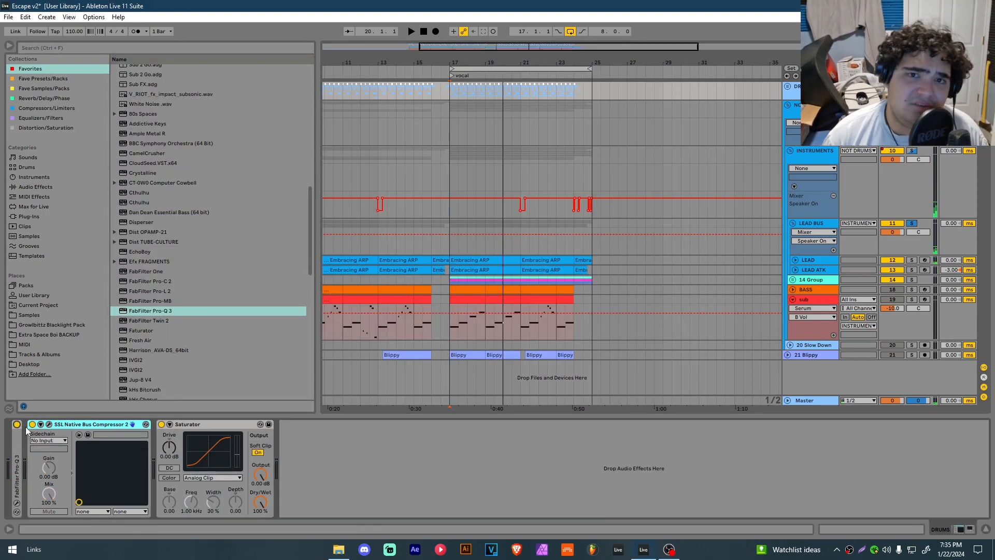